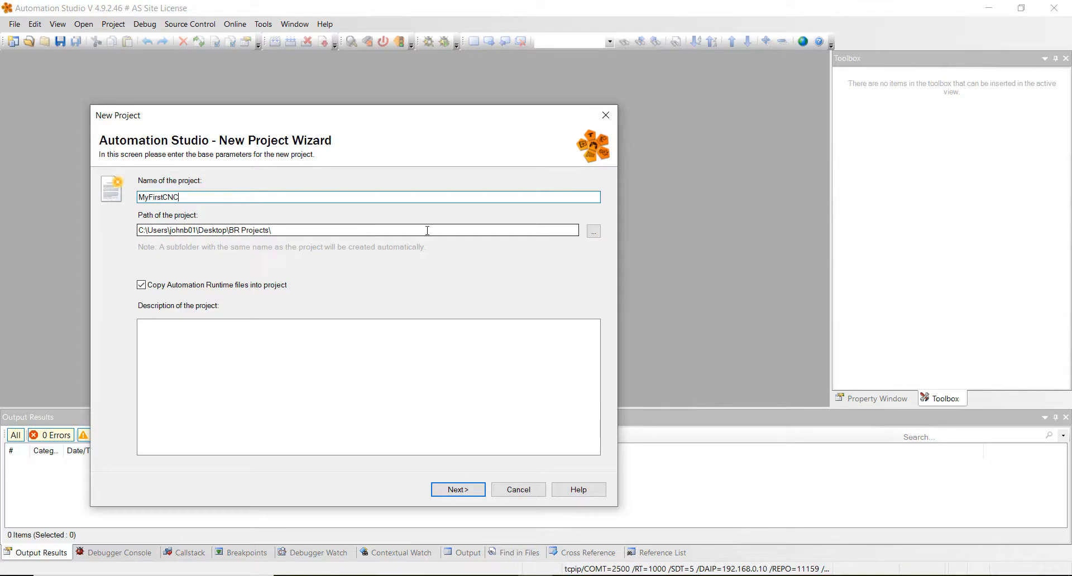
Step: Accept the project name and path, and name the manually defined hardware configuration X20CP0484
click(457, 490)
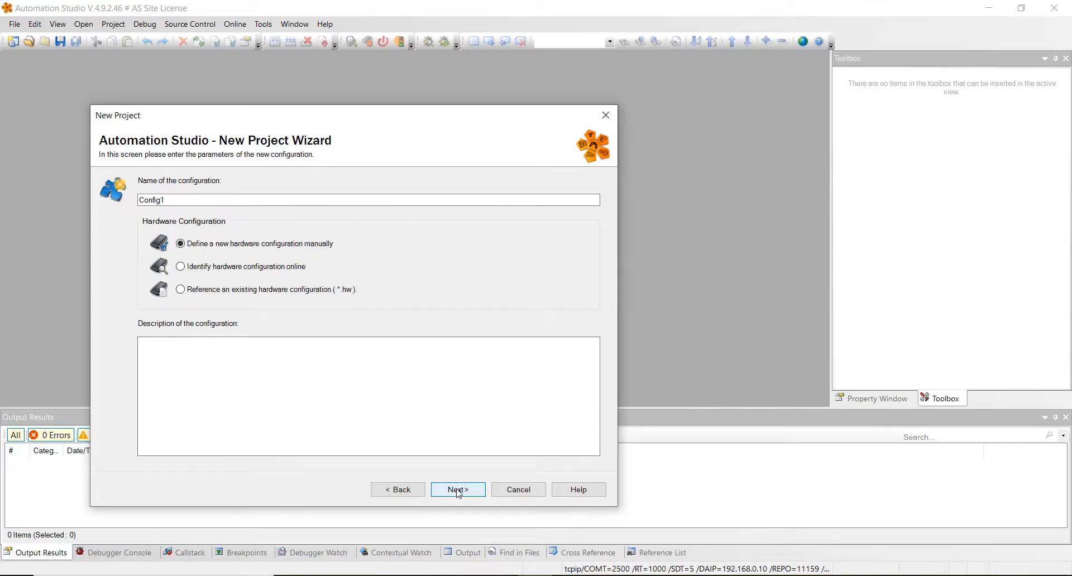
double_click(245, 201)
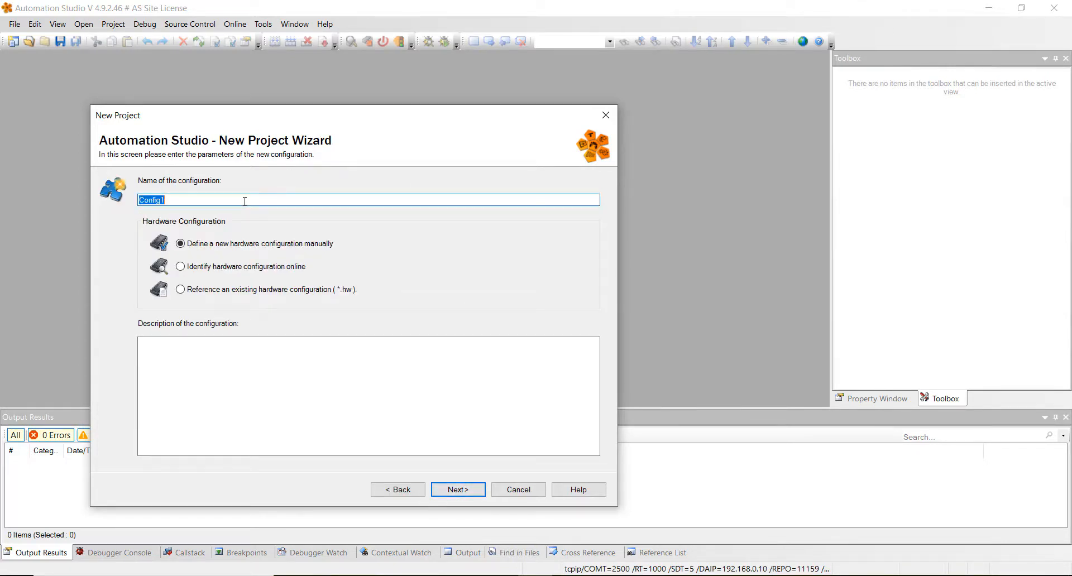
text(X20CP0484)
click(463, 493)
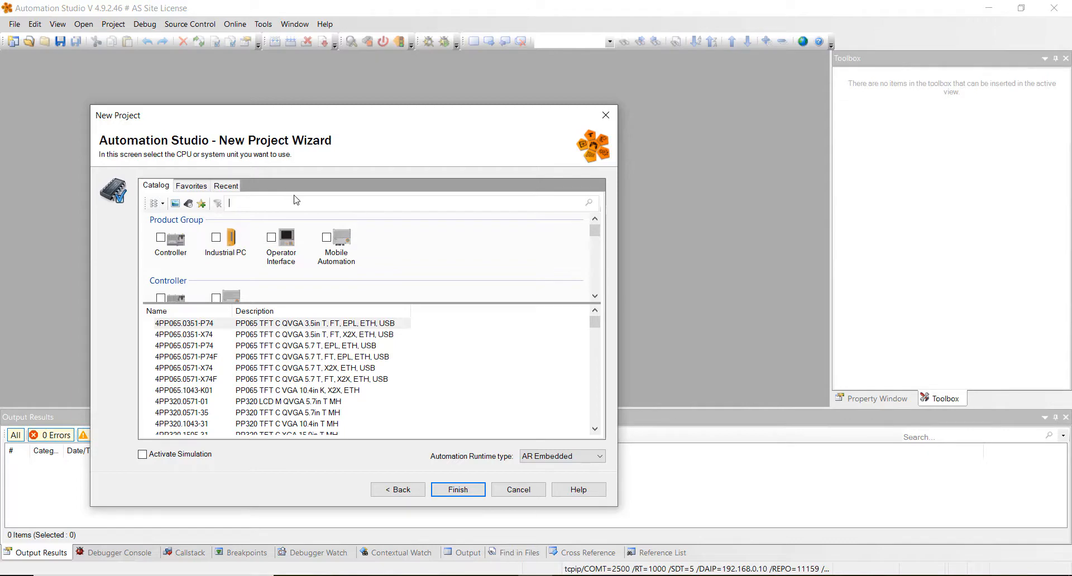
Step: Select the X20CP0484 CPU with the X20BB52 bus base and finish creating the project
click(295, 201)
text(x20cp0484)
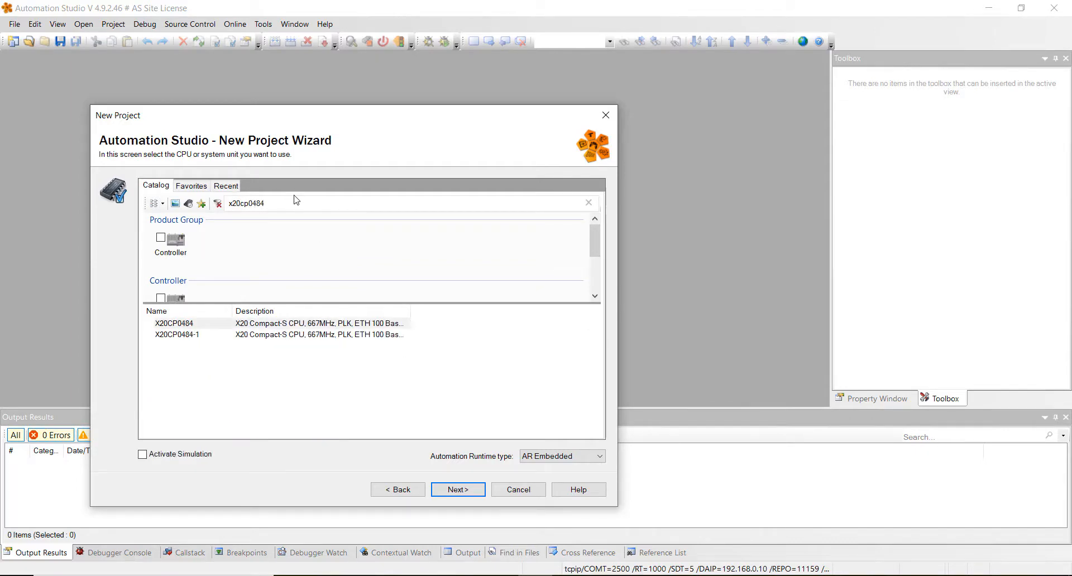
click(226, 324)
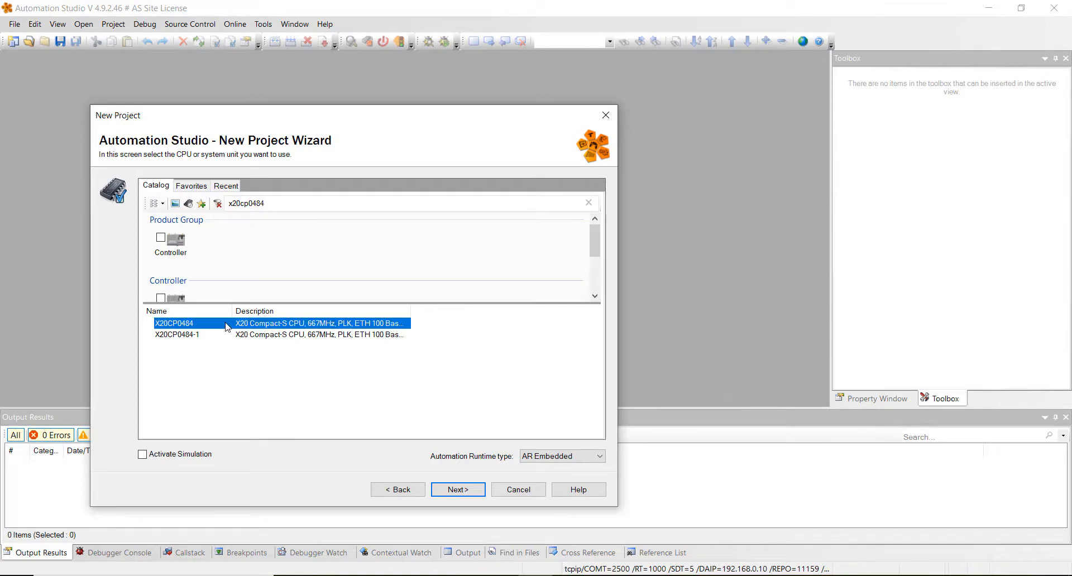
click(458, 495)
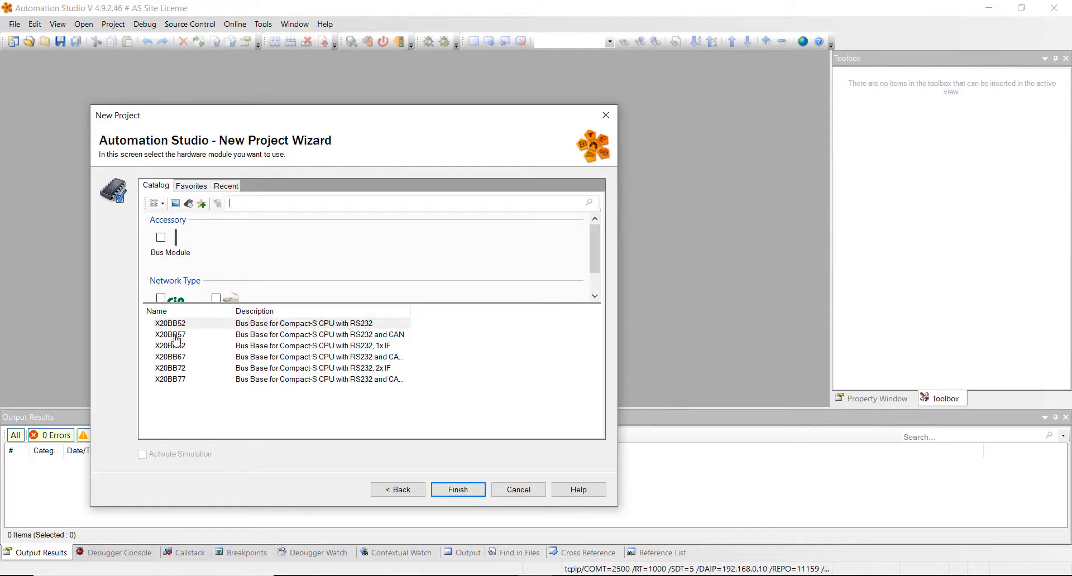
click(174, 326)
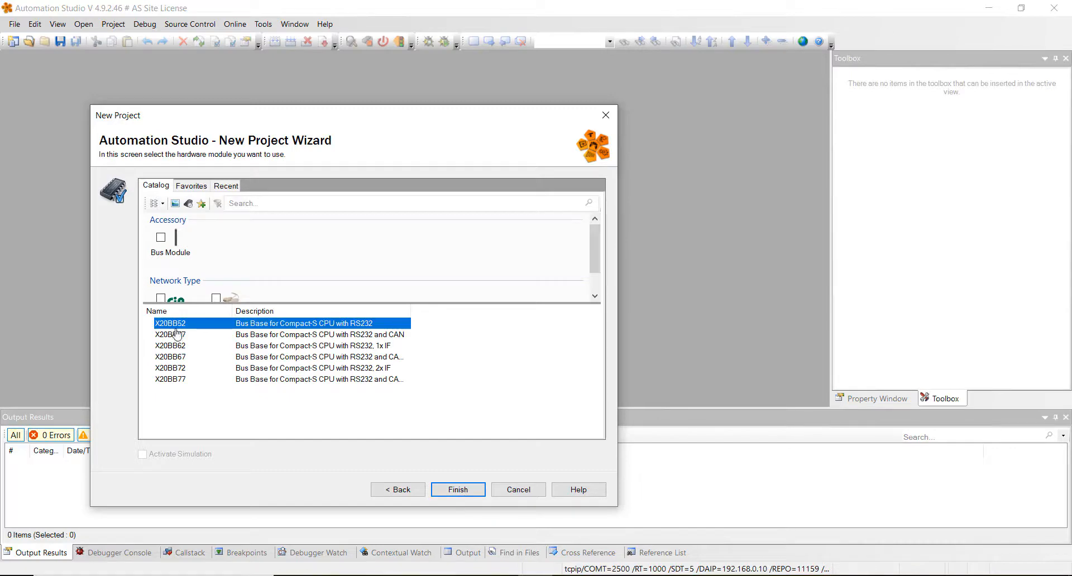
click(458, 489)
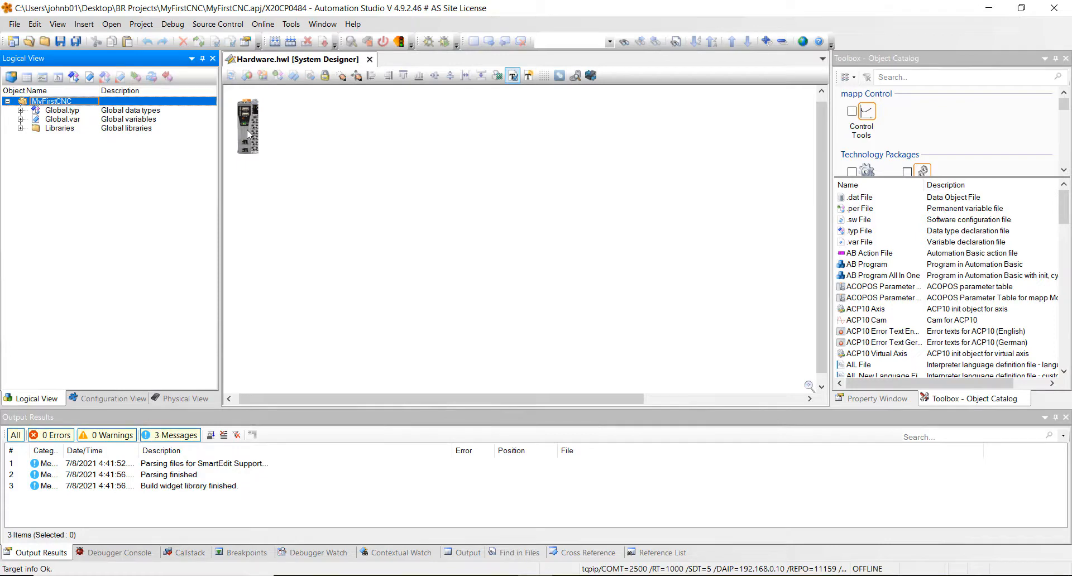
double_click(247, 134)
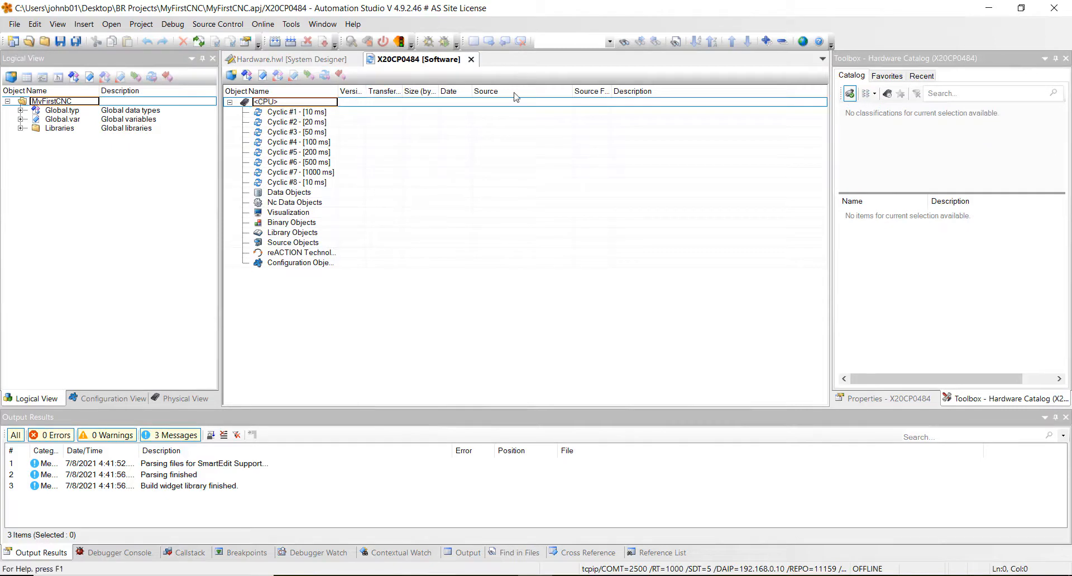
click(306, 102)
key(ctrl+F4)
Step: In the CPU's configuration, set the tolerance of the Cyclic #1 task class to 0 µs
right_click(249, 128)
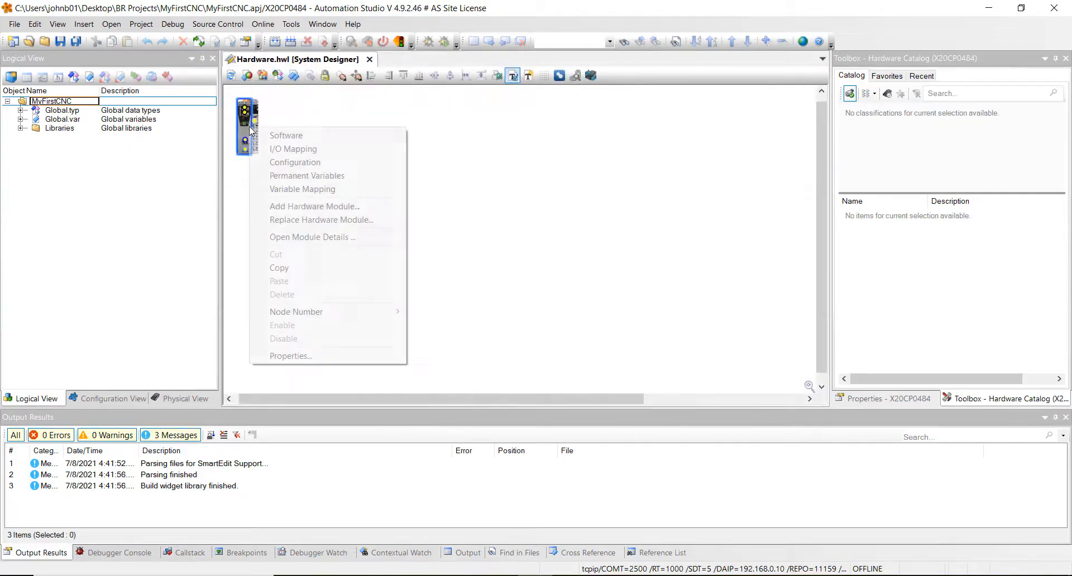
click(283, 163)
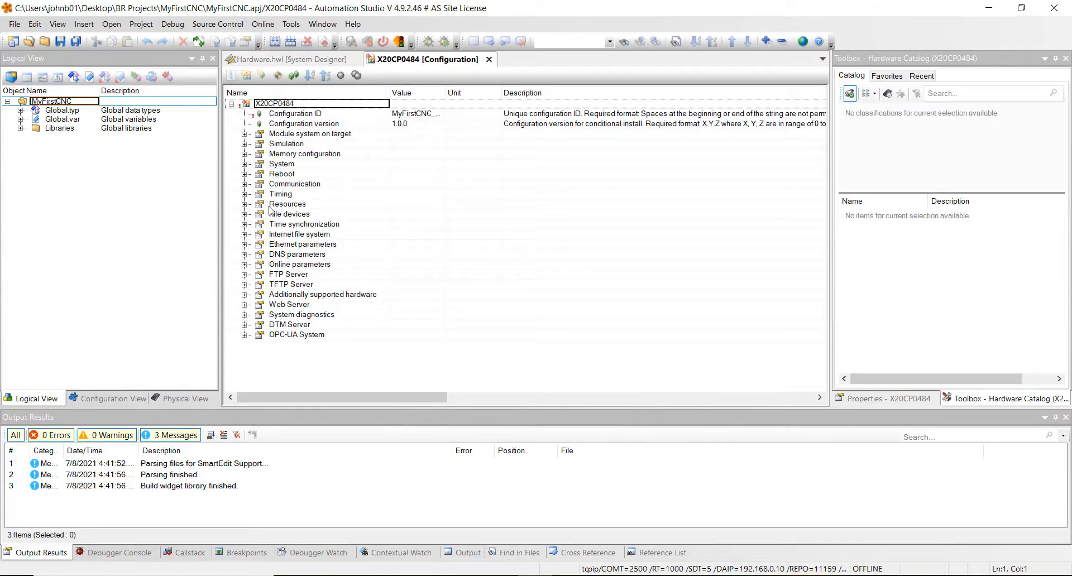
click(243, 205)
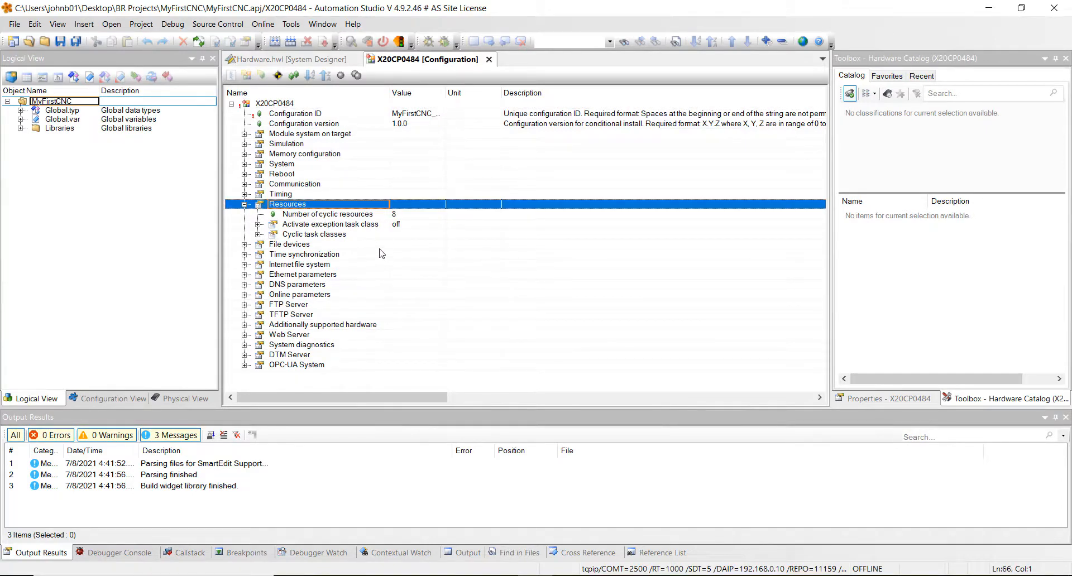
click(258, 234)
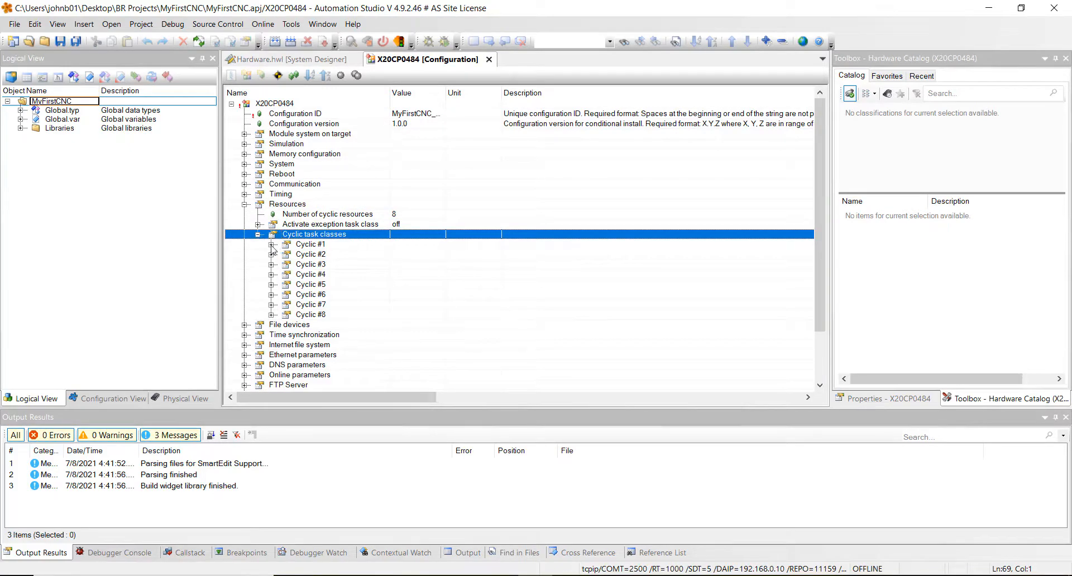
click(271, 245)
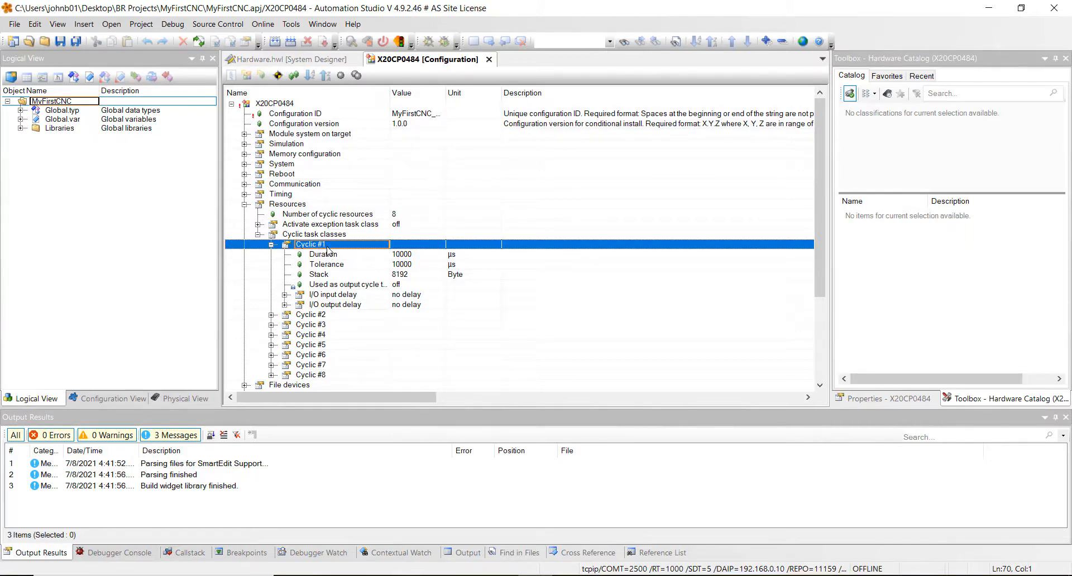
click(420, 266)
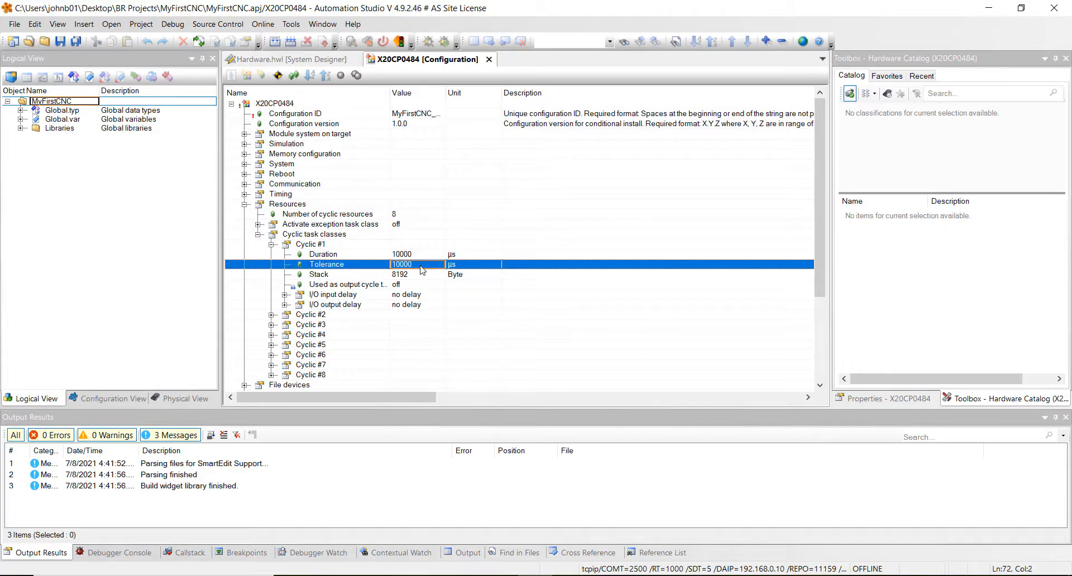
click(420, 265)
text(0)
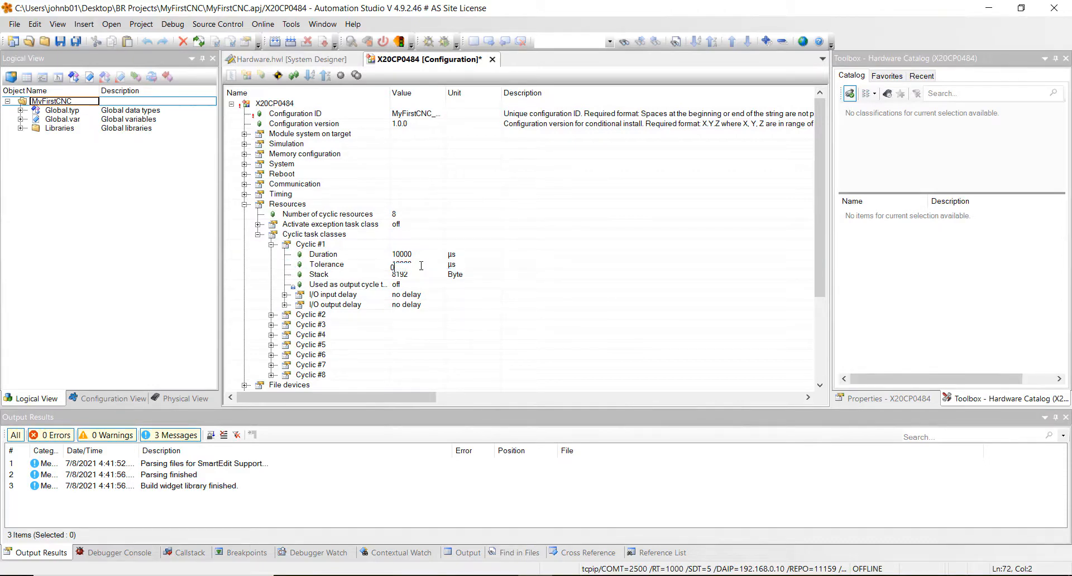
key(Return)
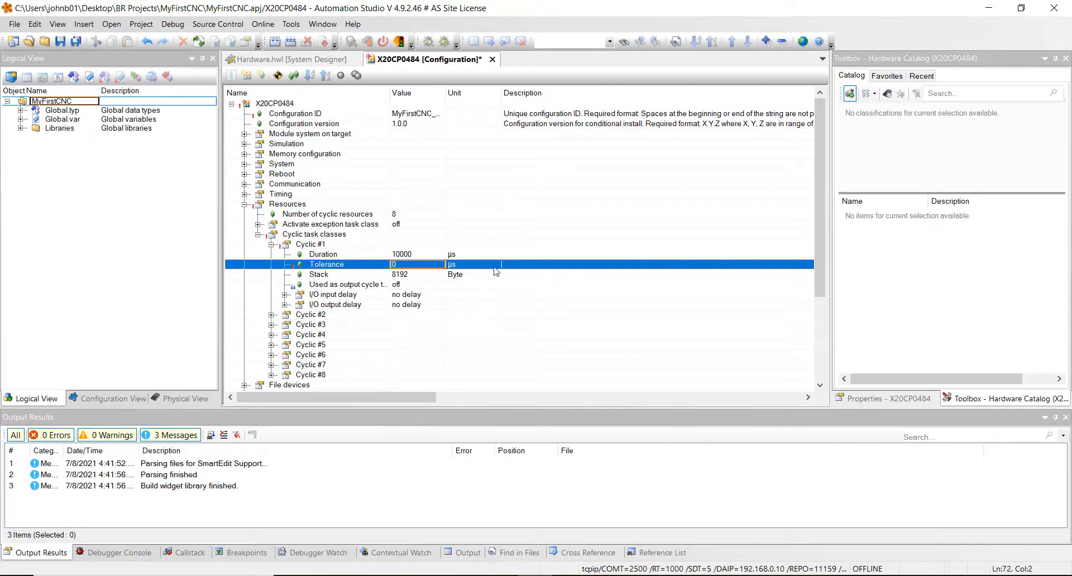
Step: Save all changes and close every open editor window
click(75, 41)
click(291, 24)
click(321, 28)
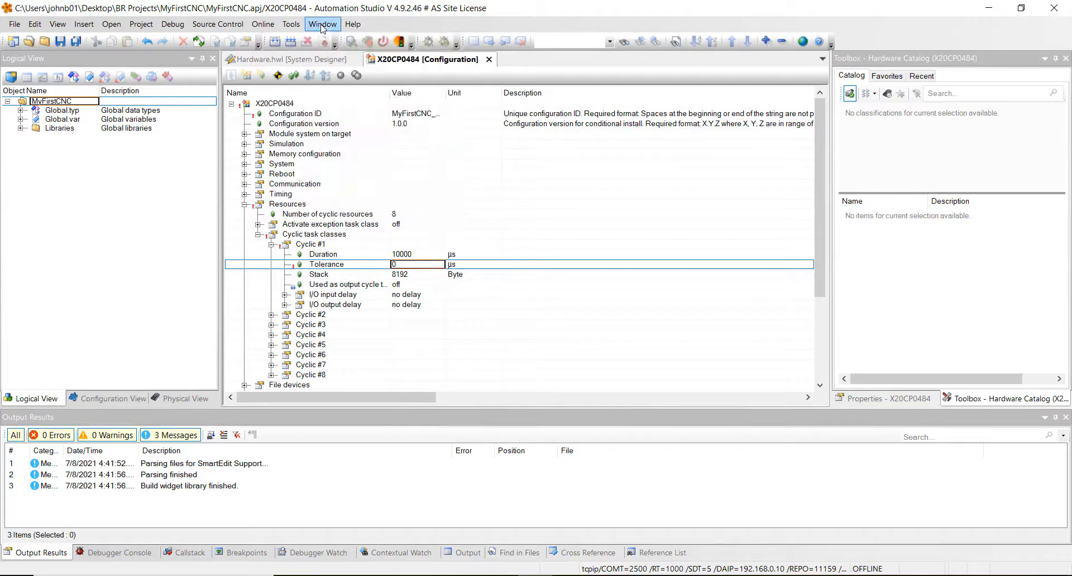
click(321, 28)
click(358, 123)
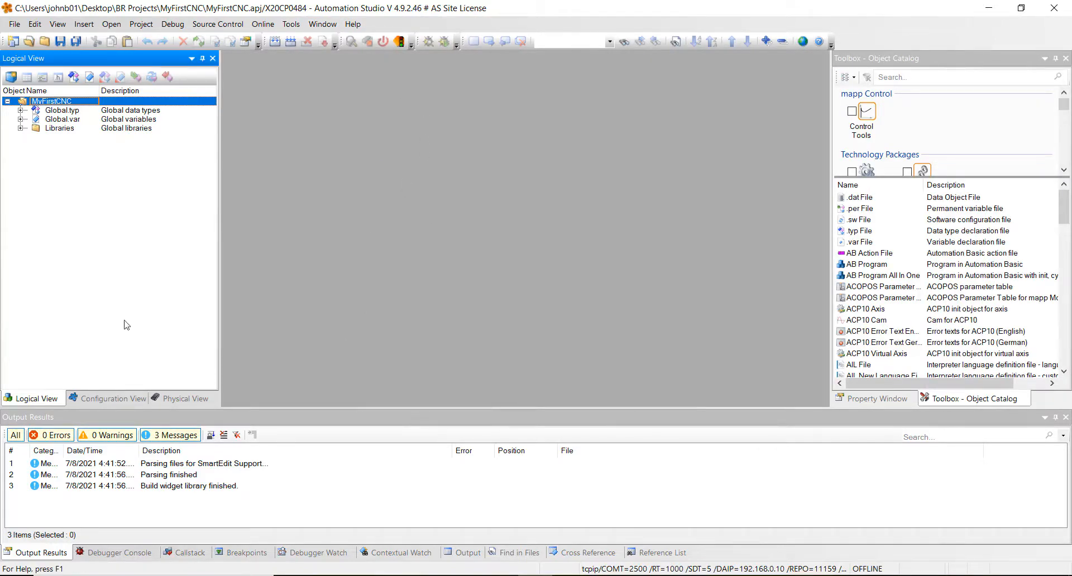
Step: Add an Object Hierarchy configuration file to the mappMotion package of the X20CP0484 configuration, filtering the catalog for mapp CNC
click(116, 400)
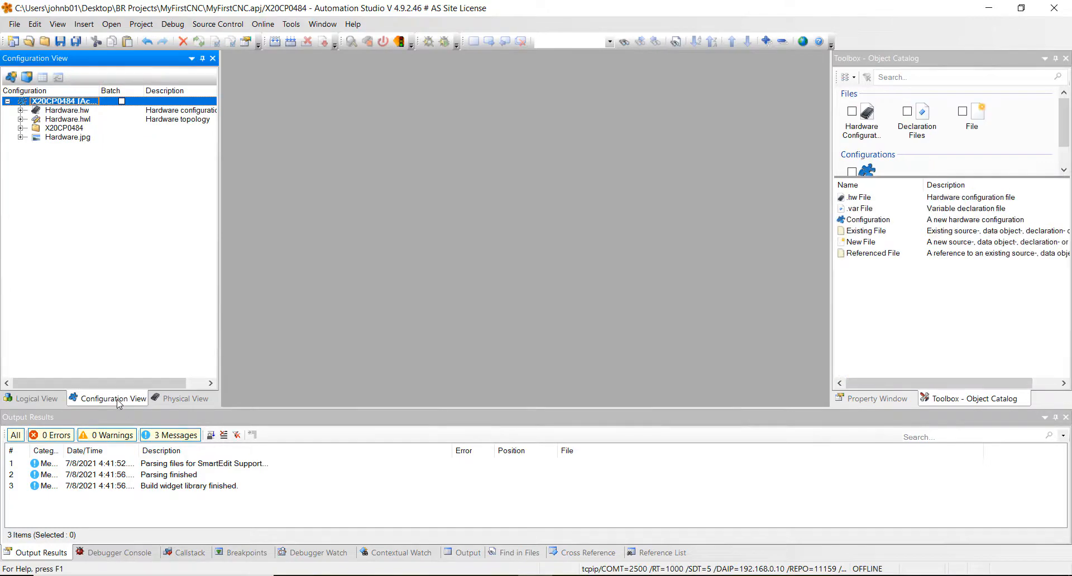
click(20, 128)
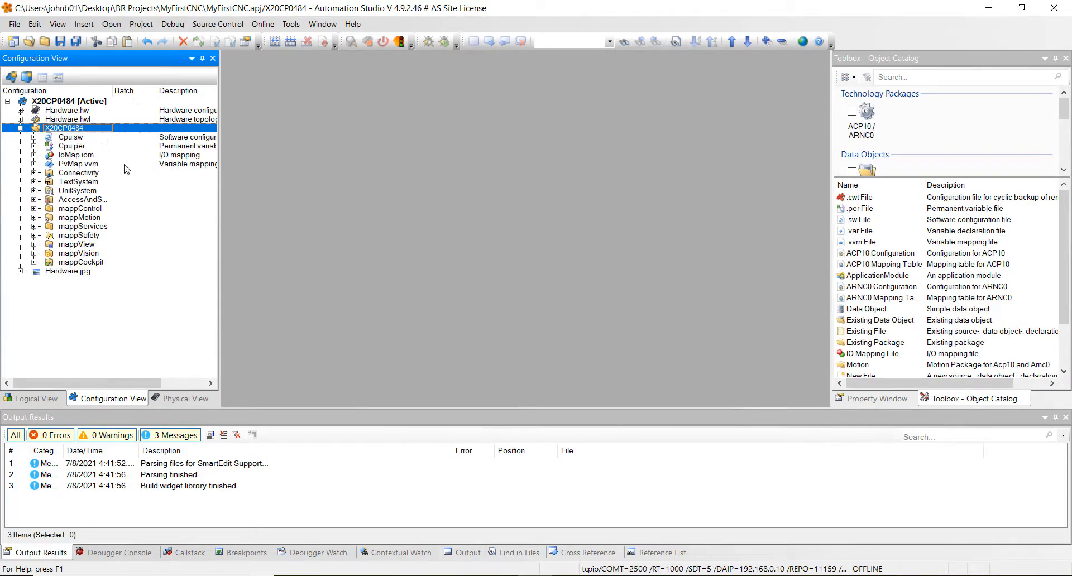
click(95, 218)
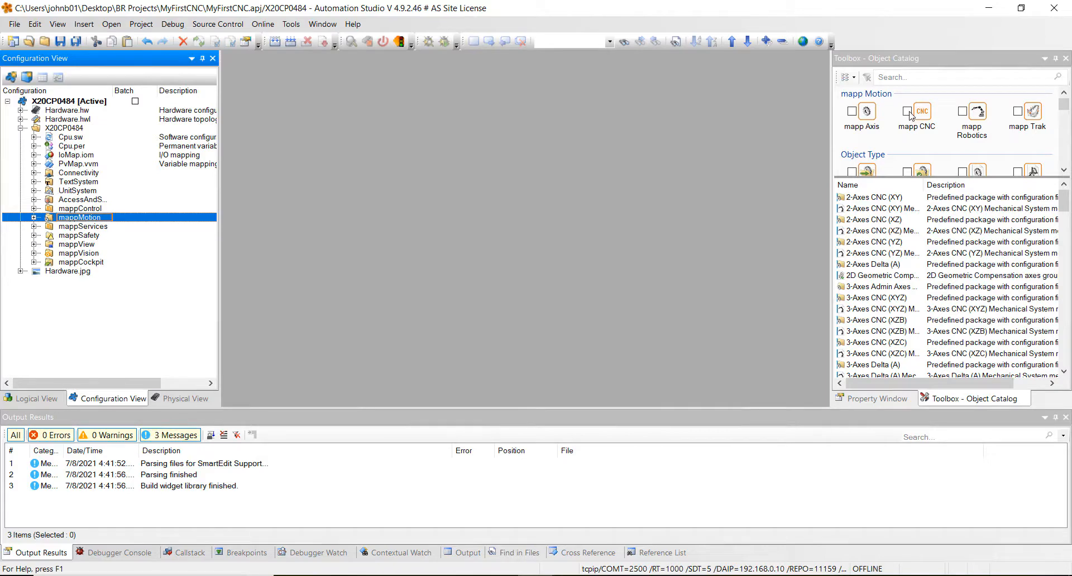
click(907, 111)
scroll(940, 138, down, 2)
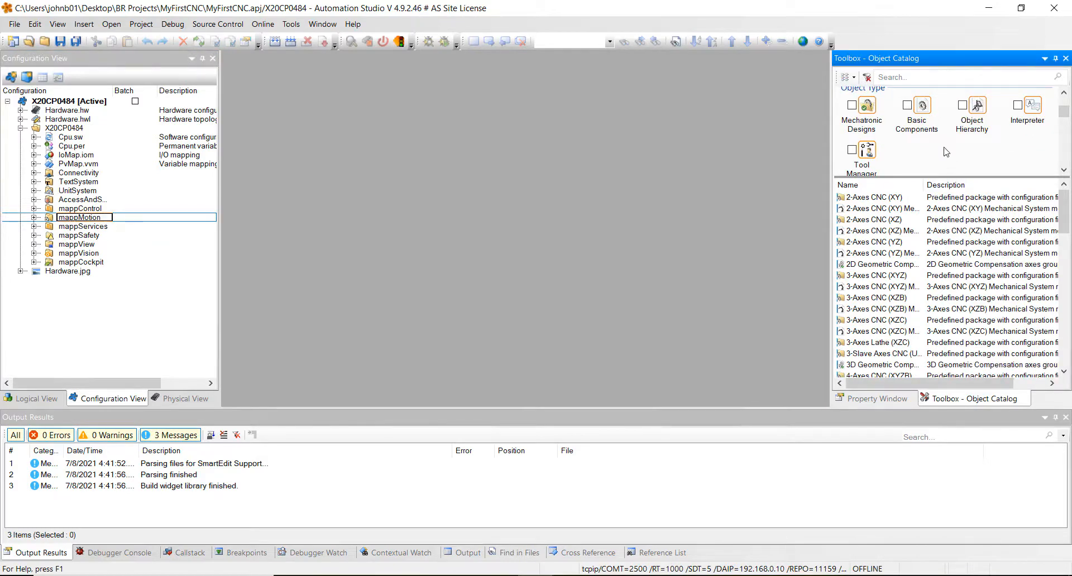
click(971, 117)
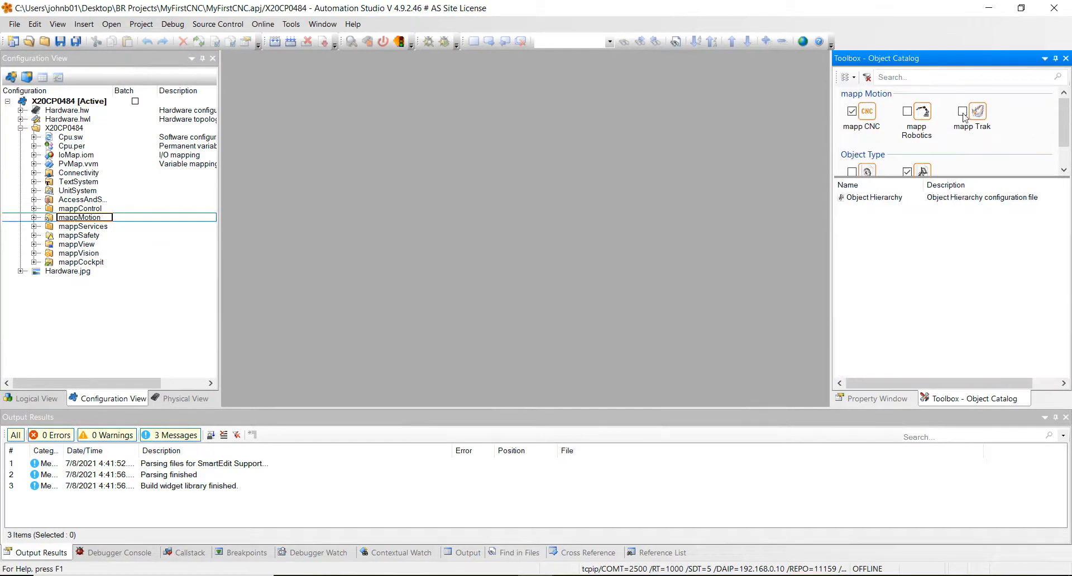
double_click(892, 198)
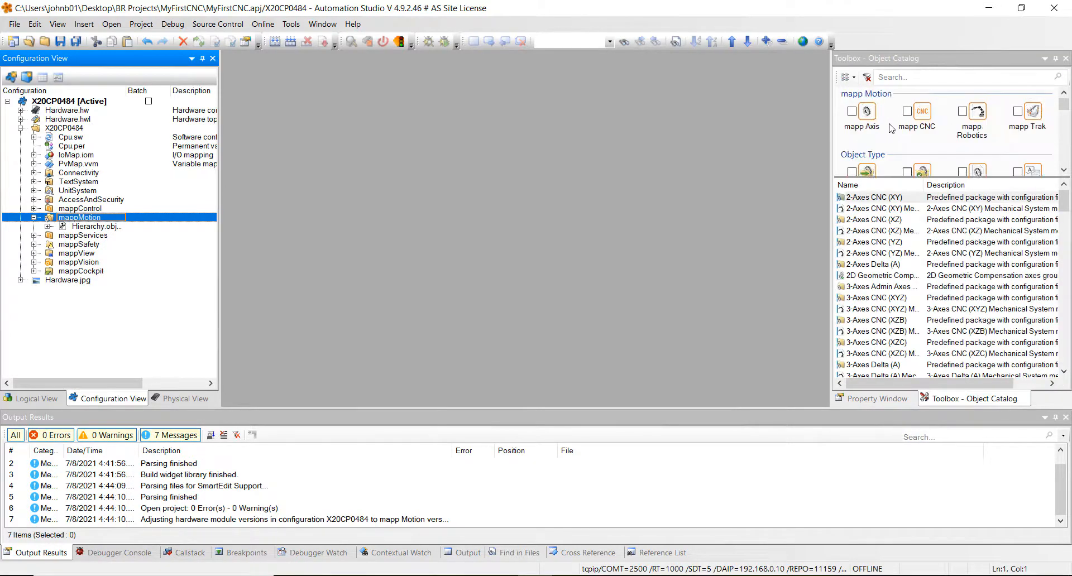
Step: Add the predefined 2-Axes CNC (XY) mechatronic design to the mappMotion package
click(908, 112)
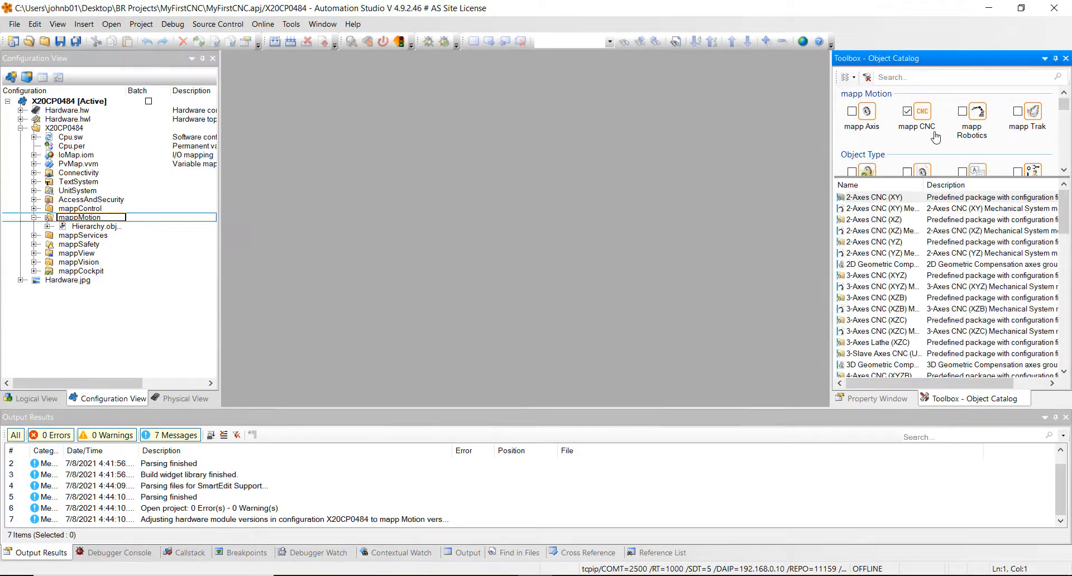
scroll(933, 133, down, 1)
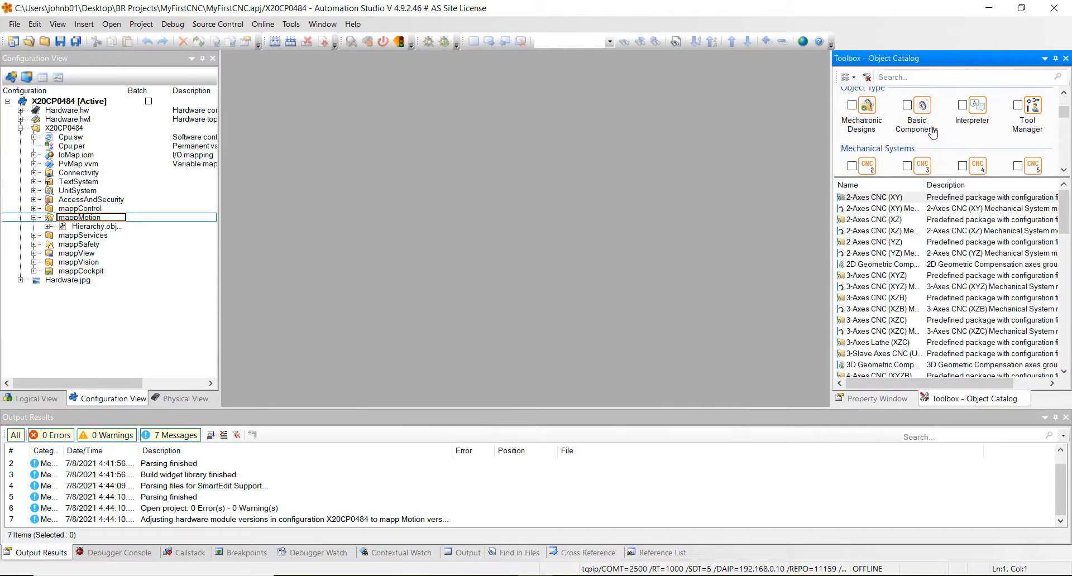
click(851, 105)
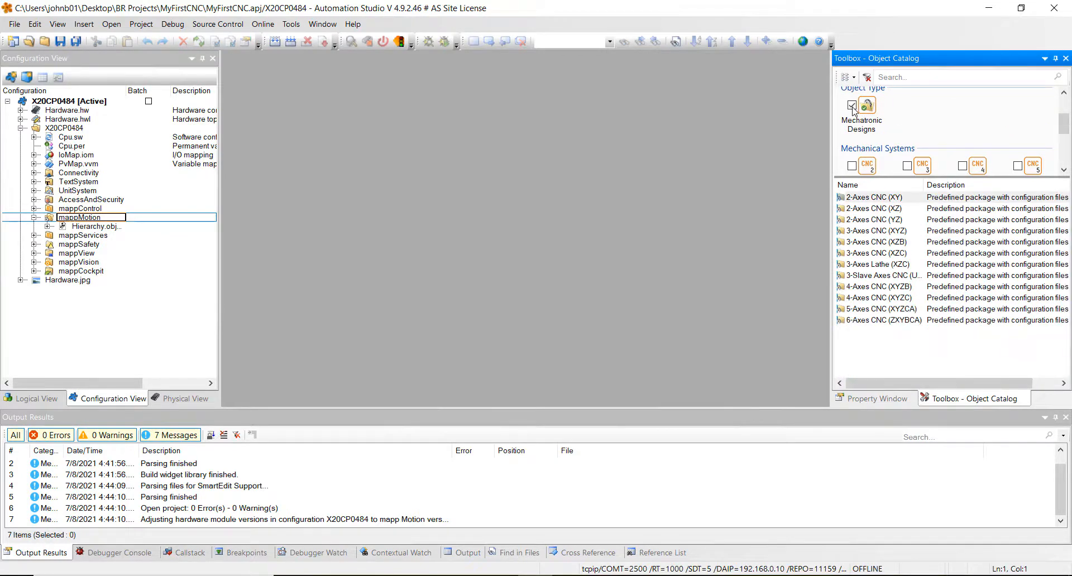
double_click(888, 199)
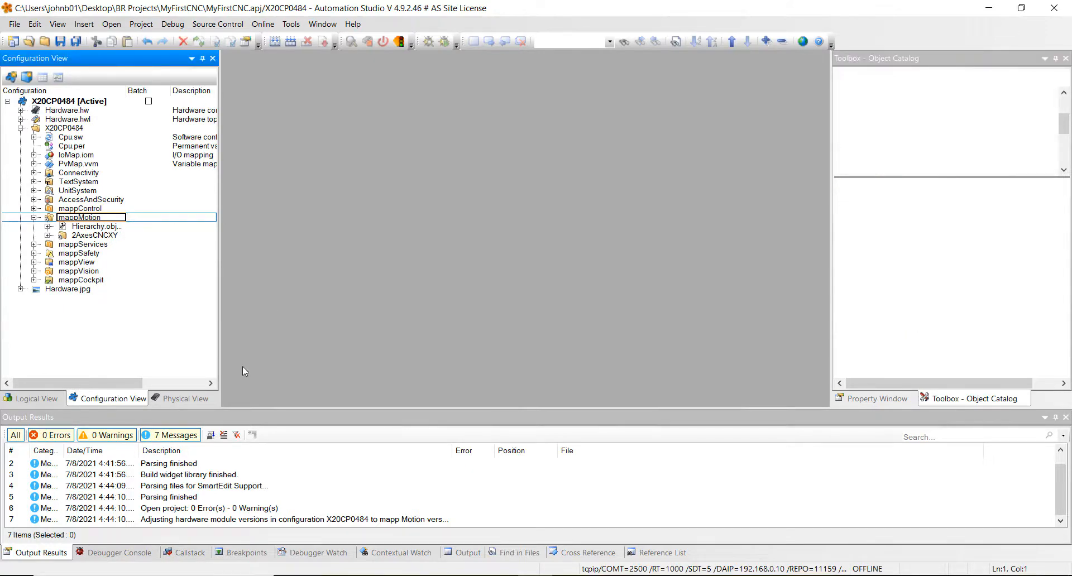
Step: Review the configuration of the CPU's POWERLINK interface (PLK, IF3) and close it again
click(200, 400)
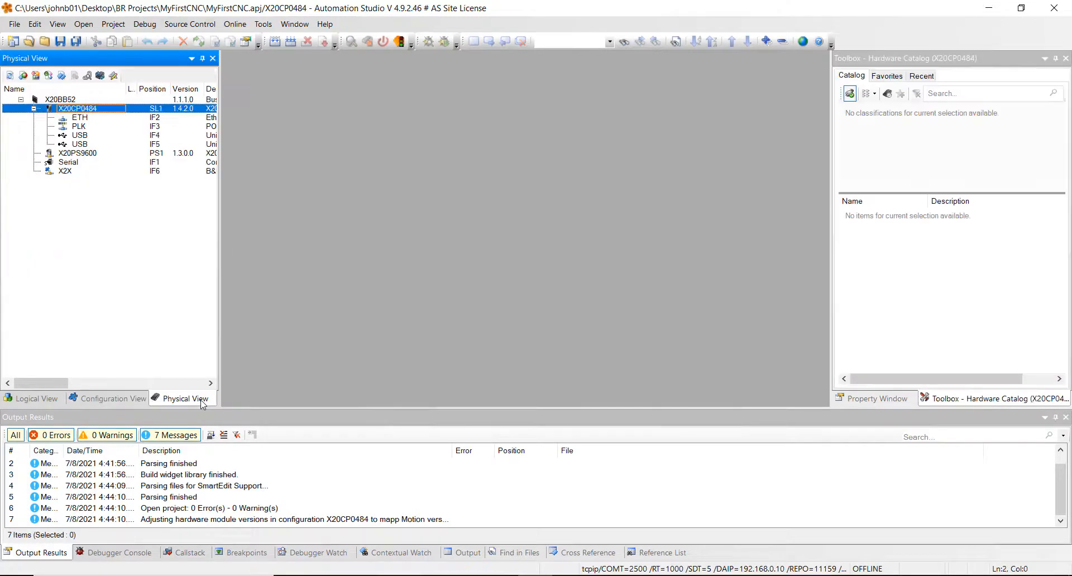
click(80, 130)
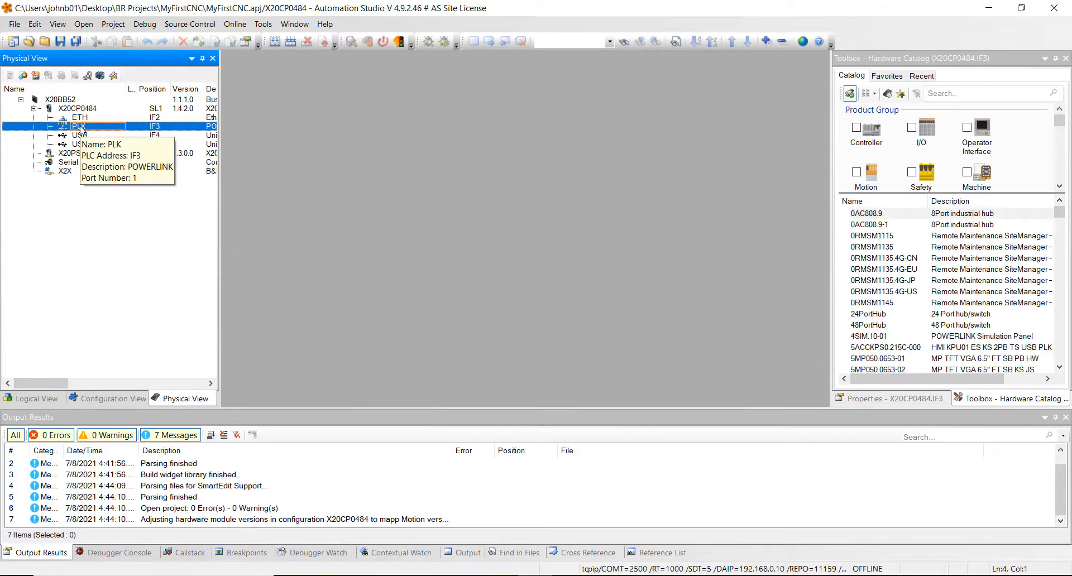
right_click(80, 130)
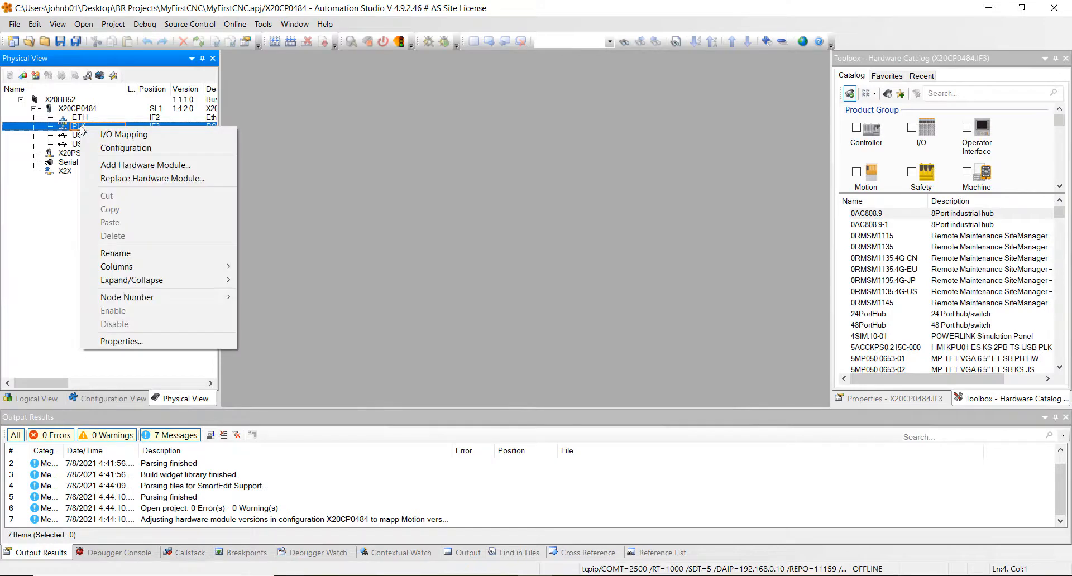
click(124, 147)
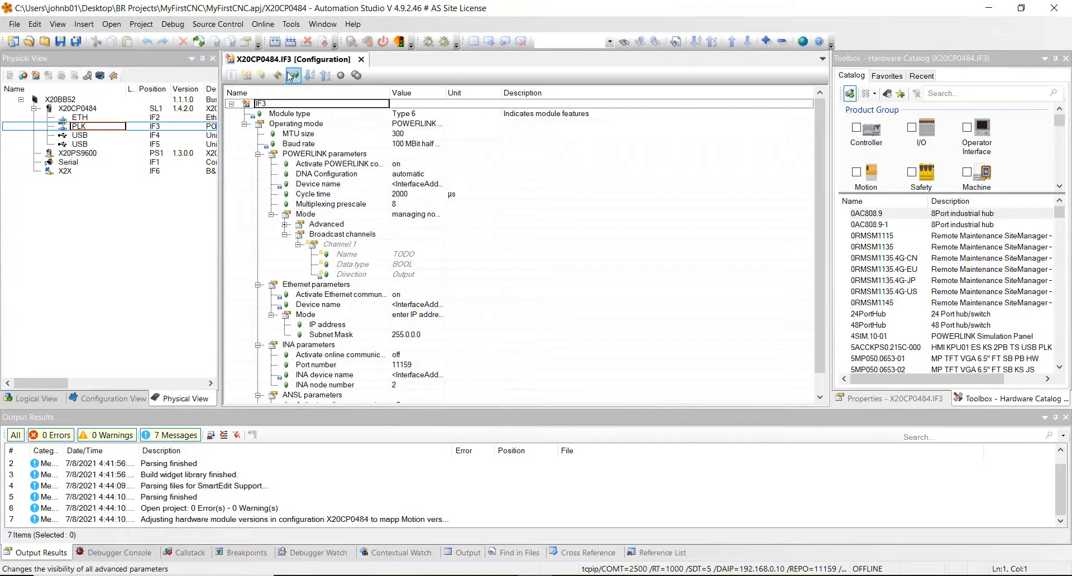
click(361, 59)
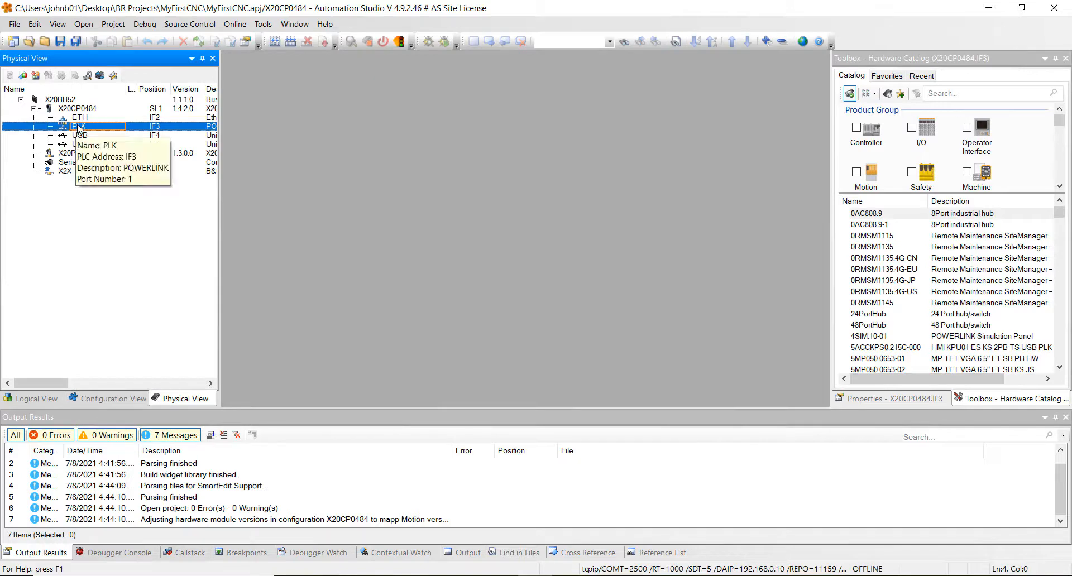
Step: Filter the hardware catalog to motion products, search for 8ei8x8mwd, and add the 8EI8X8MWD10.xxxx-1 servo drive to the PLK interface
click(862, 176)
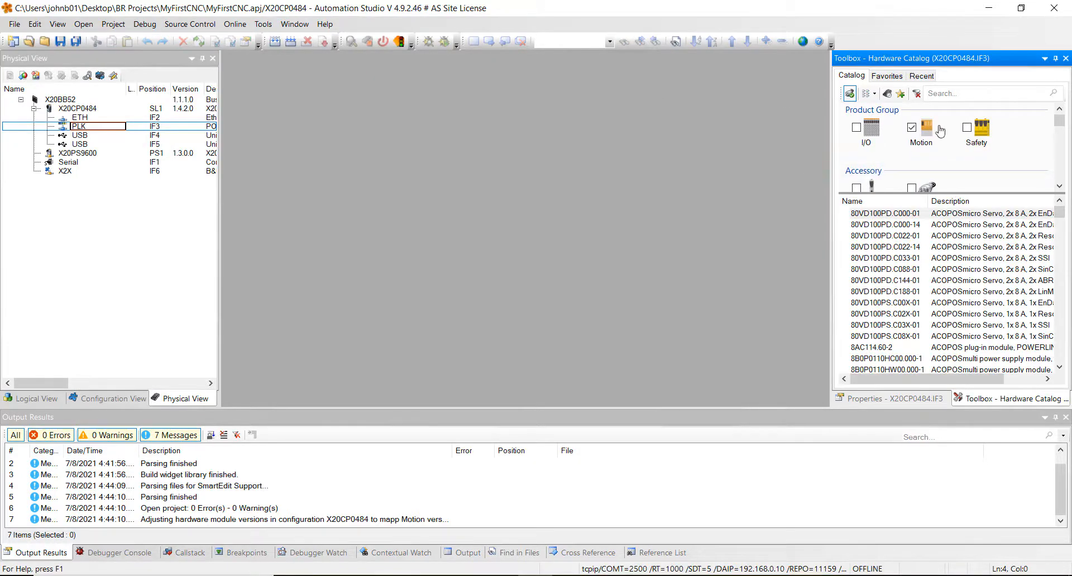
scroll(928, 127, down, 2)
scroll(960, 128, up, 2)
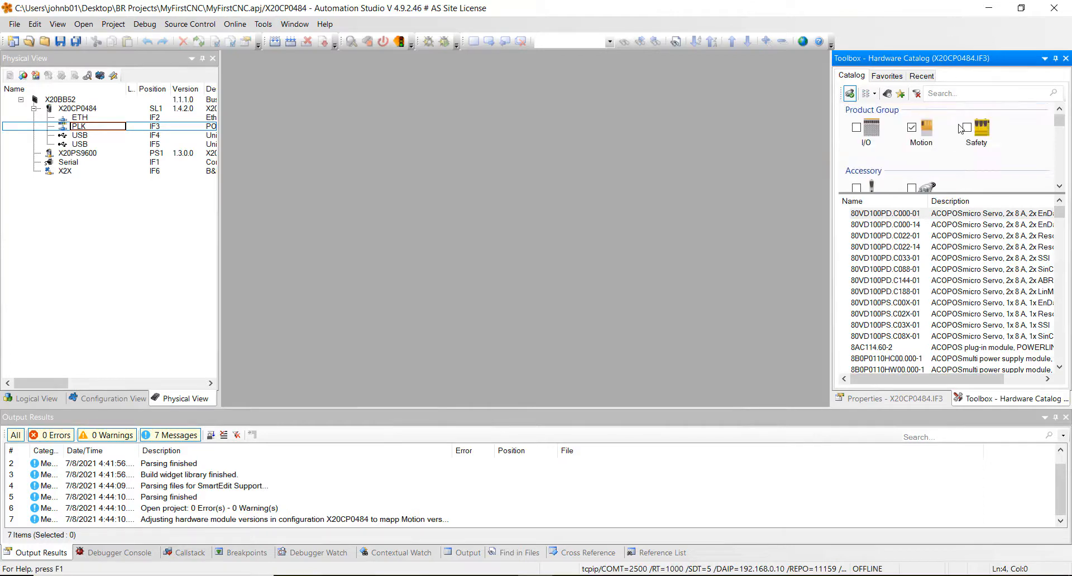
click(972, 93)
text(8ei8x8mwd)
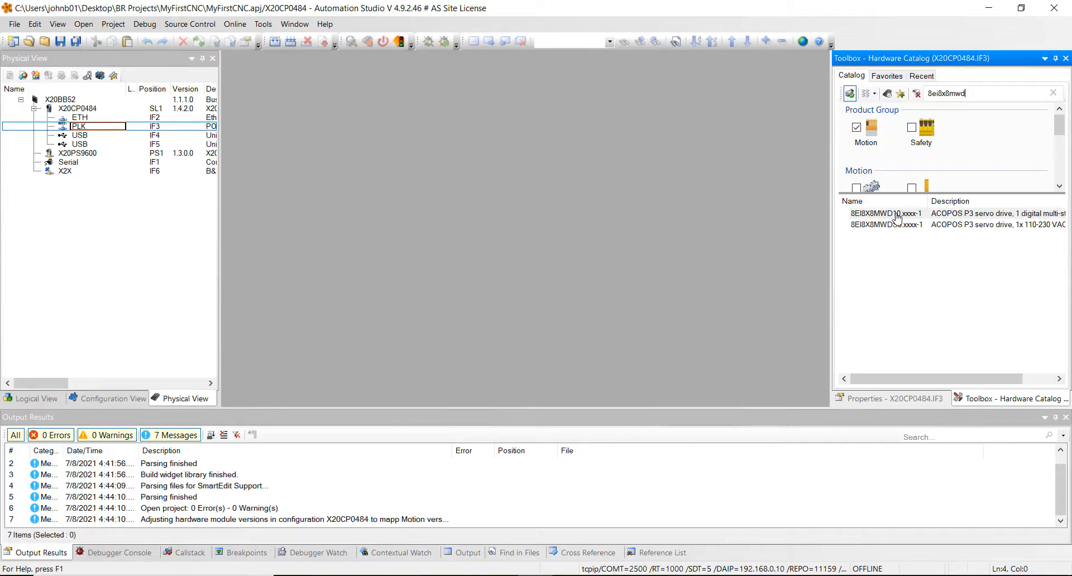
click(897, 215)
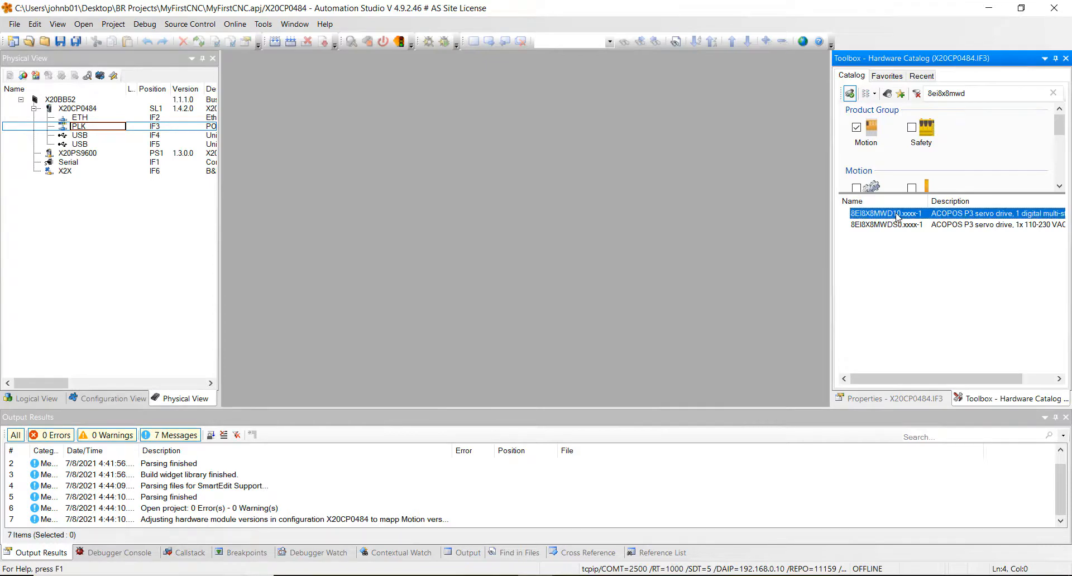
double_click(897, 214)
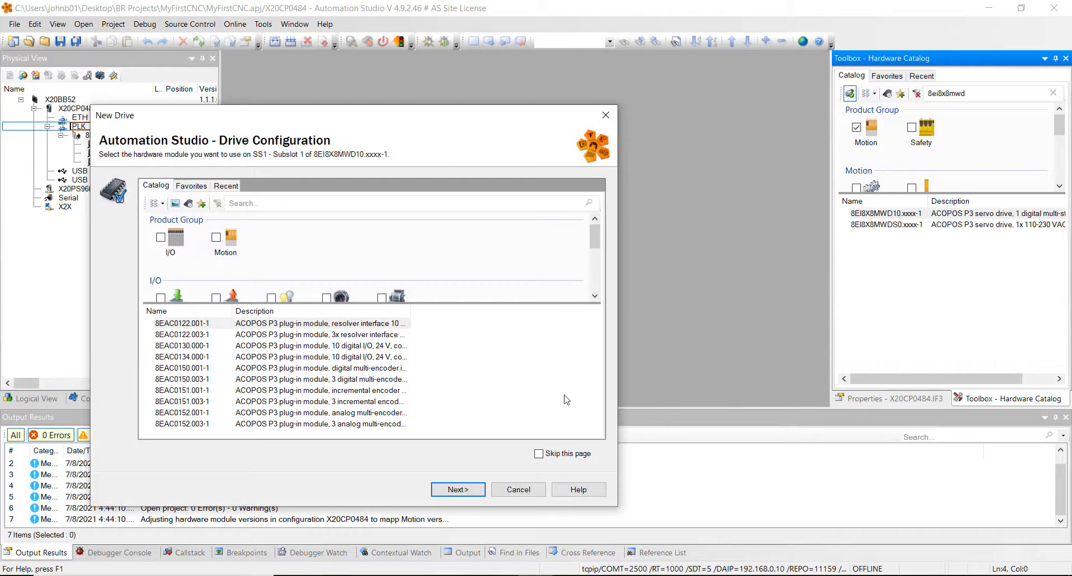
Step: Finish the drive configuration wizard, skipping the module selection for subslot SS1 and motor connectors MT1 and MT2
click(538, 453)
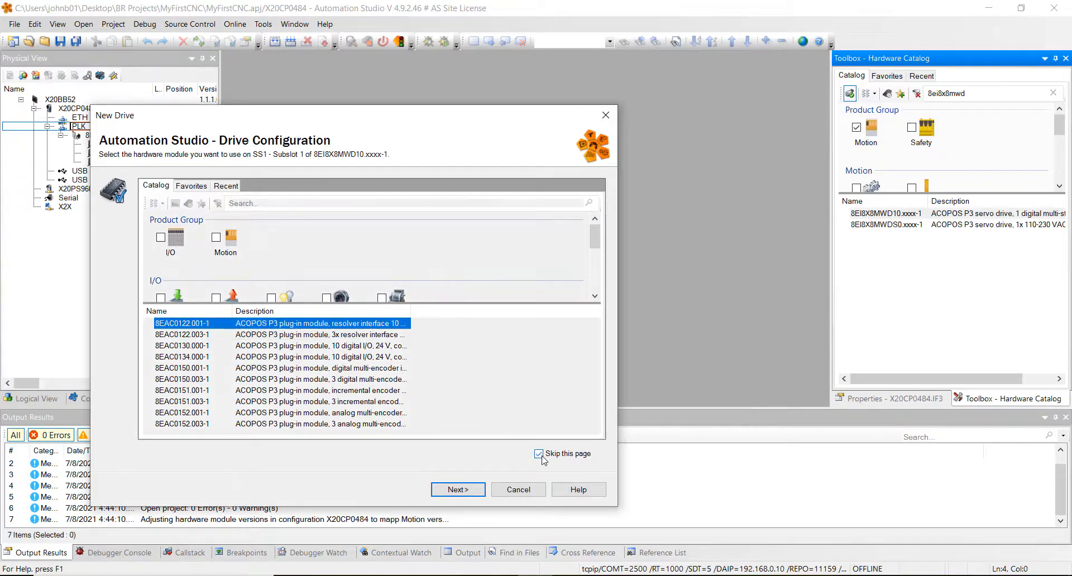
click(471, 496)
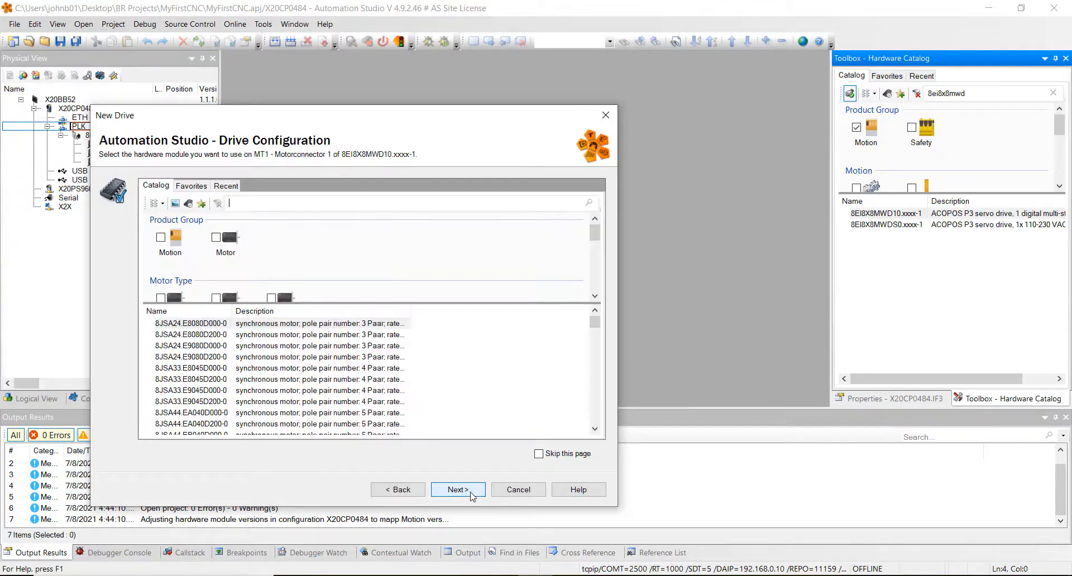
click(547, 457)
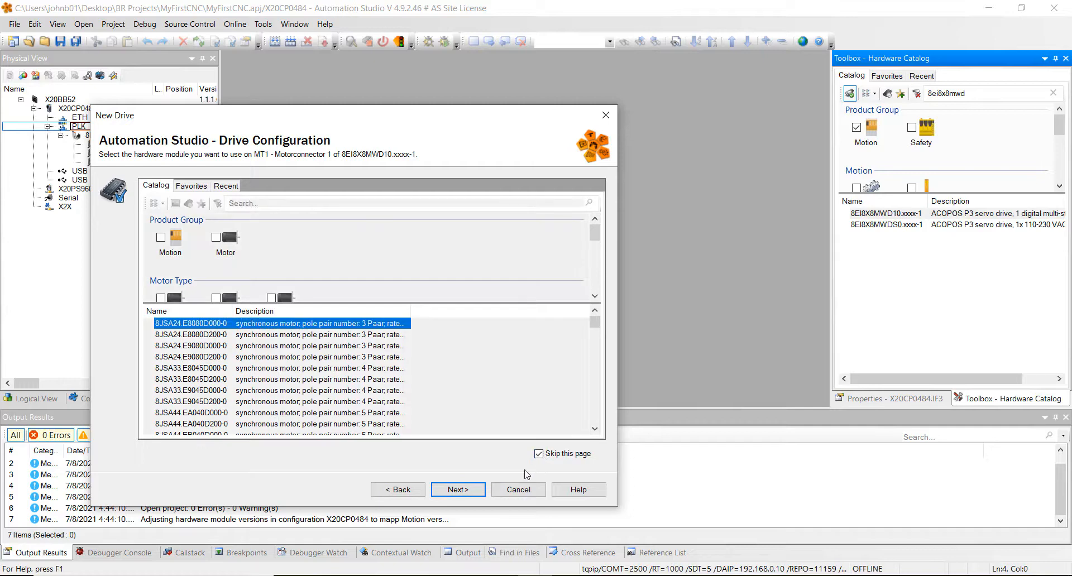
click(461, 493)
click(539, 453)
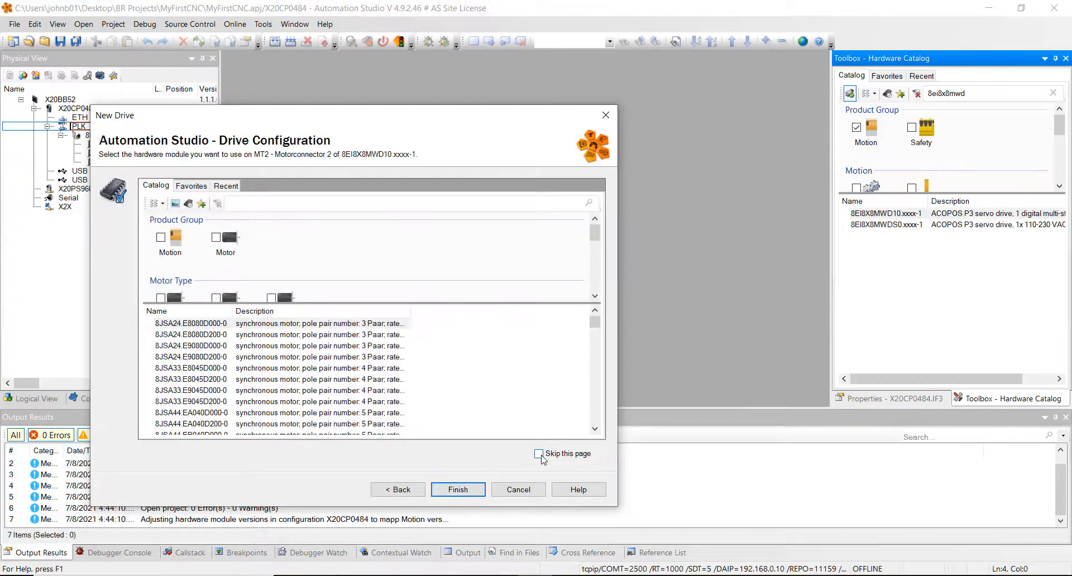
click(463, 491)
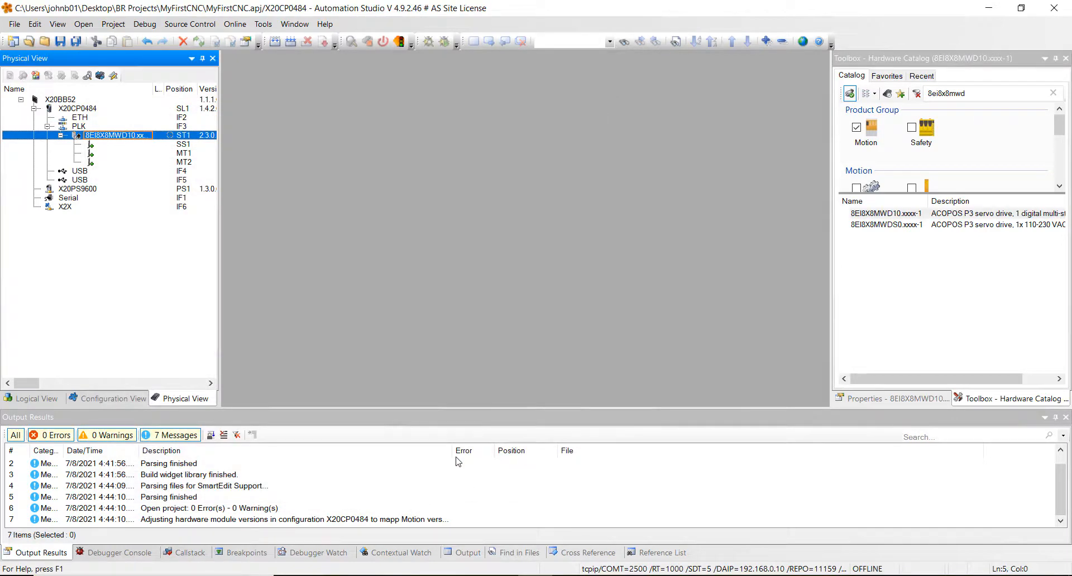
Step: Open the 8EI8X8MWD10.xxxx-1 drive's configuration and set the Channel 1 real axis reference to gAxisQX
right_click(110, 136)
click(143, 143)
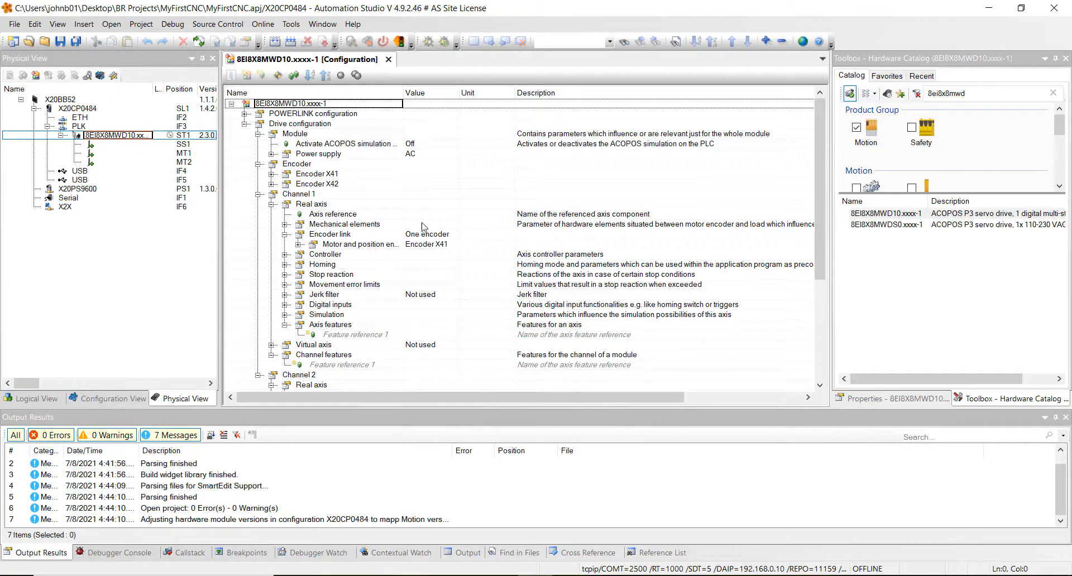
click(348, 215)
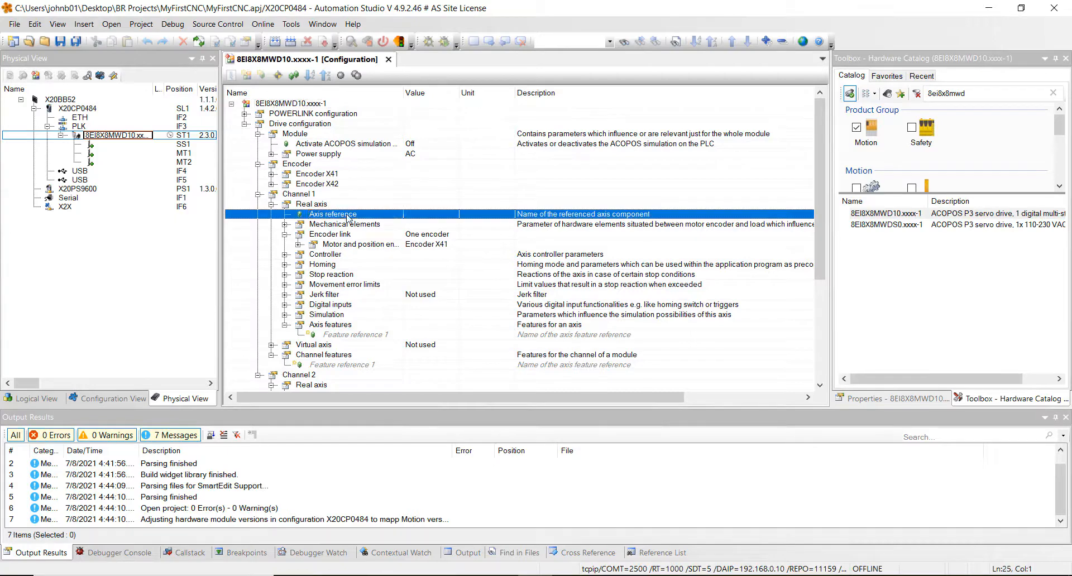
click(428, 215)
click(453, 216)
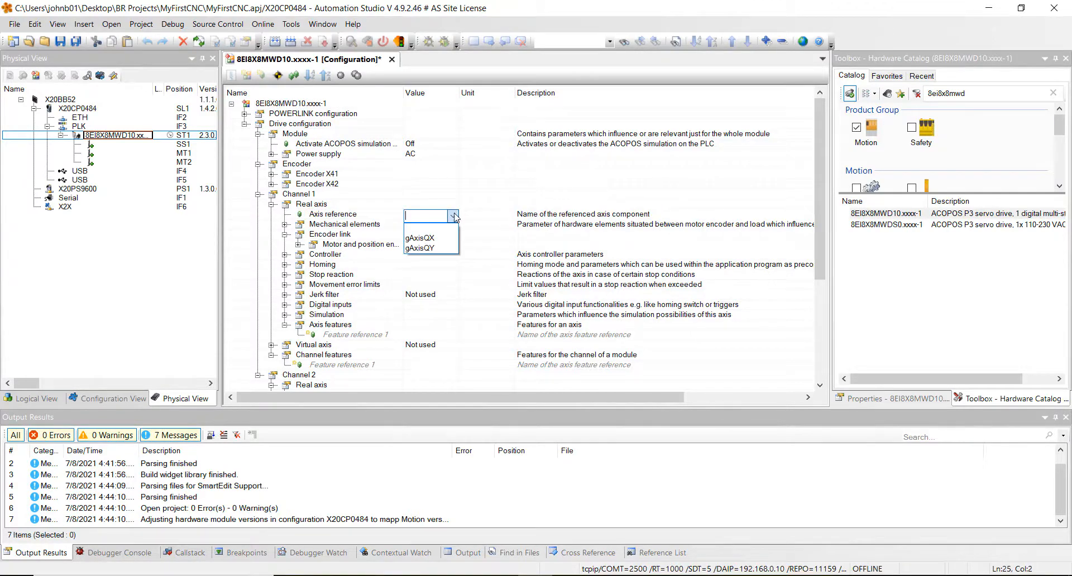
click(437, 241)
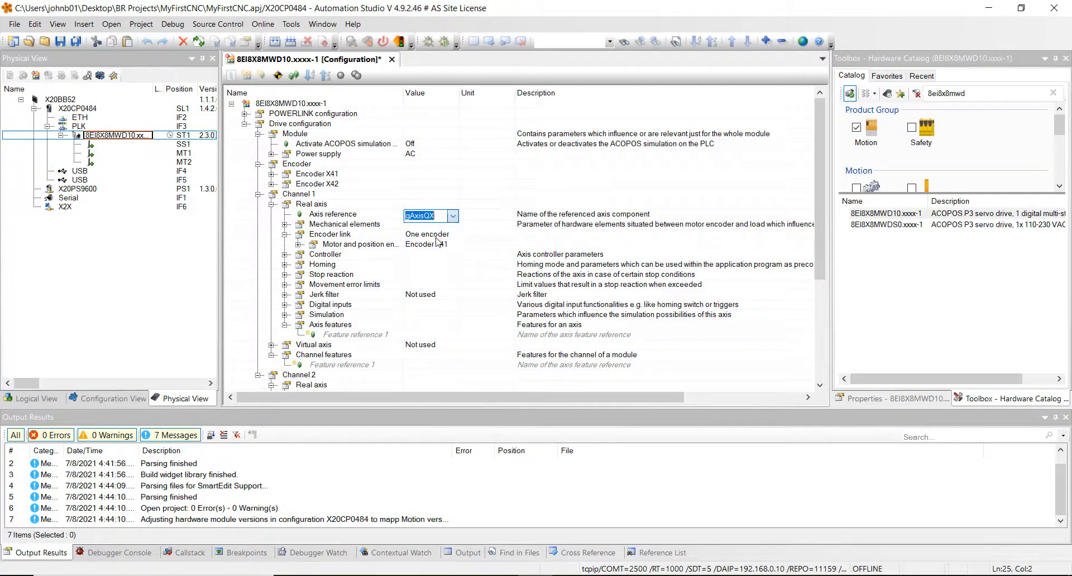
click(488, 266)
Step: Set the Channel 2 real axis reference of the drive to gAxisQY
scroll(487, 267, down, 4)
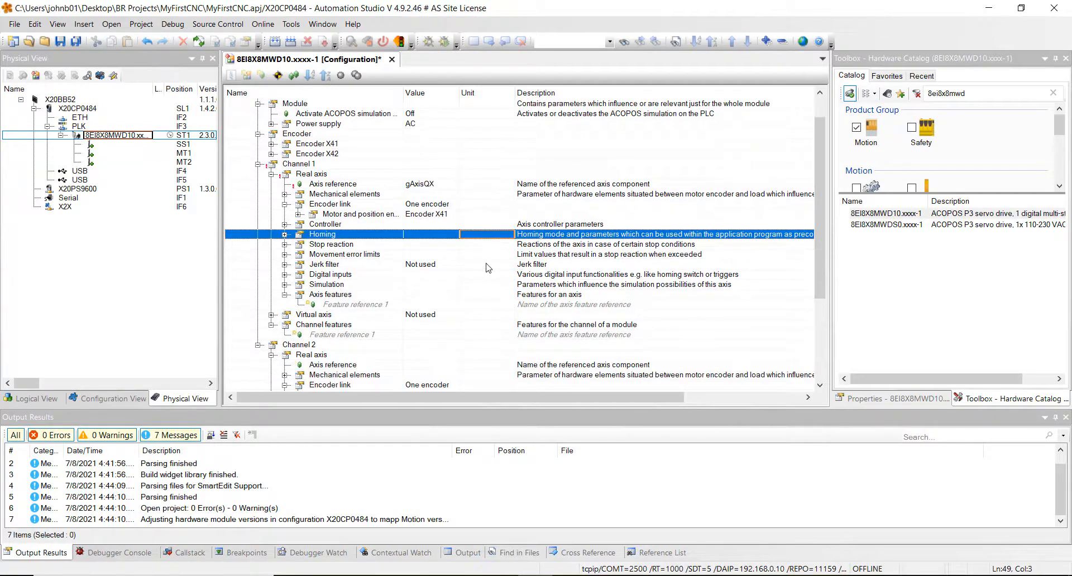
scroll(487, 267, down, 1)
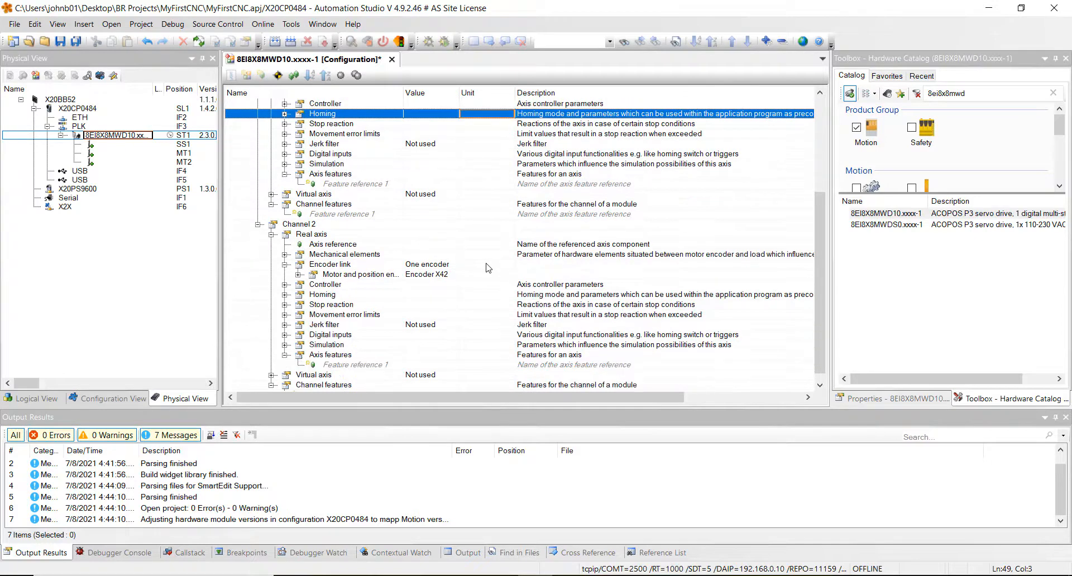
click(426, 246)
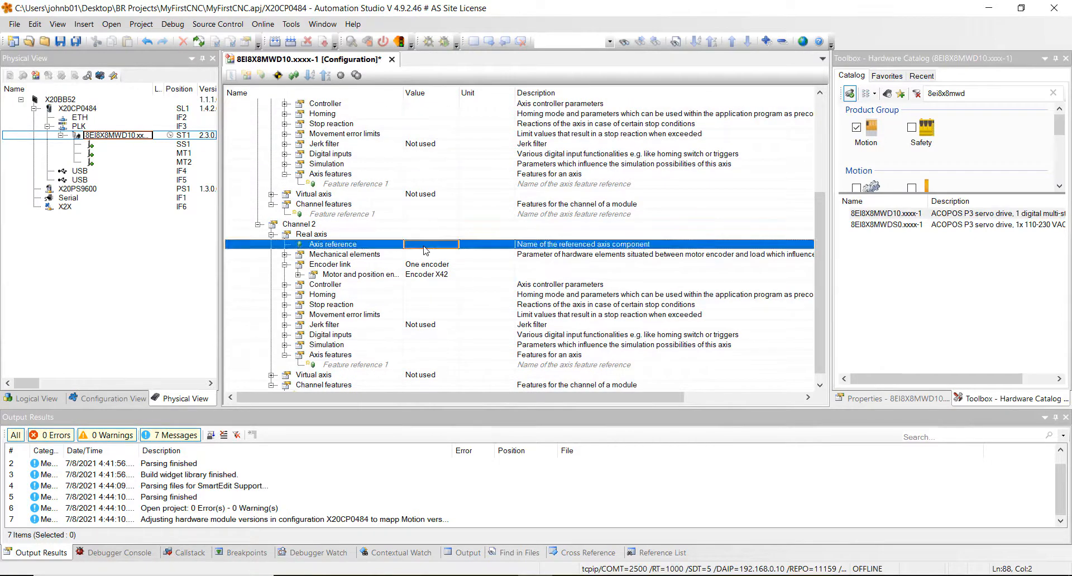
click(455, 246)
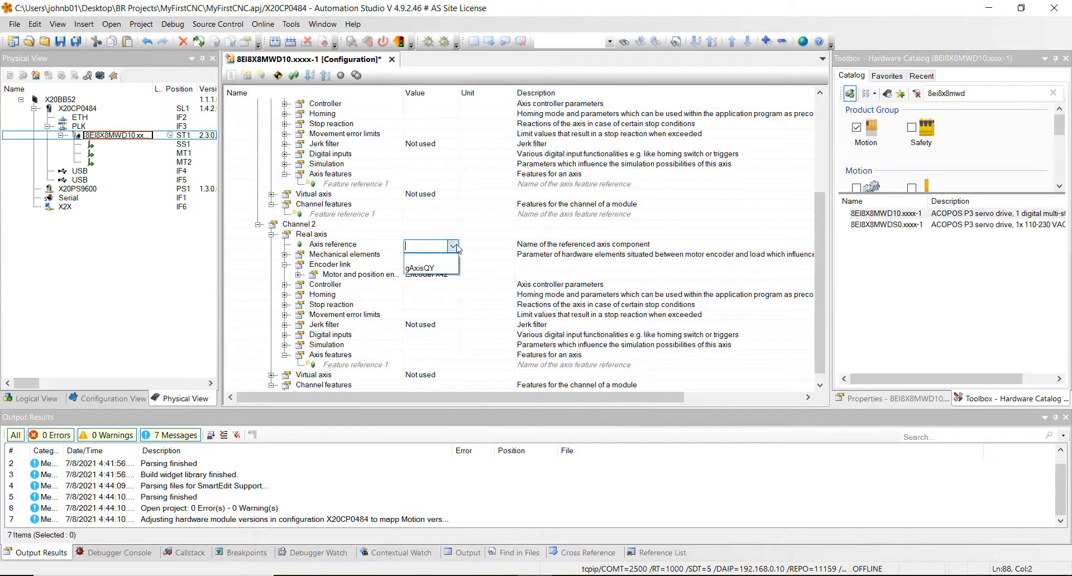
click(435, 270)
click(436, 209)
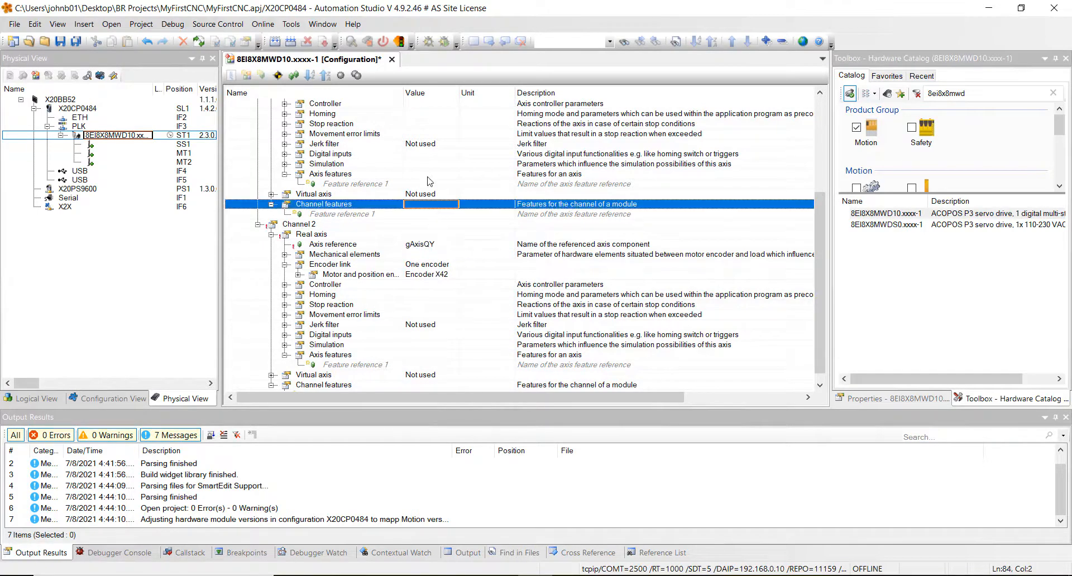
Step: Save all modified documents and close the drive's configuration editor
click(77, 42)
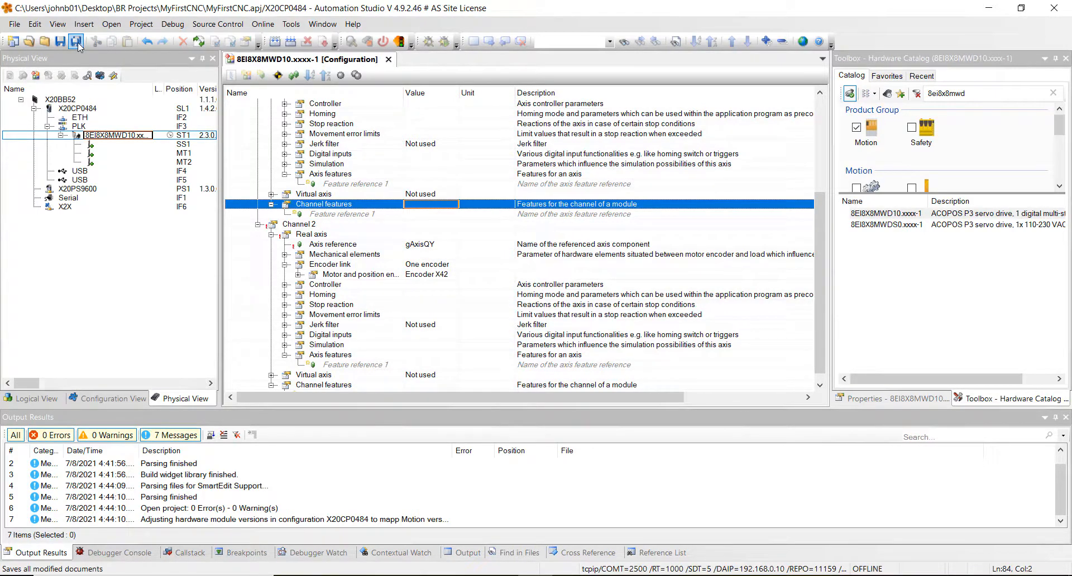
click(322, 25)
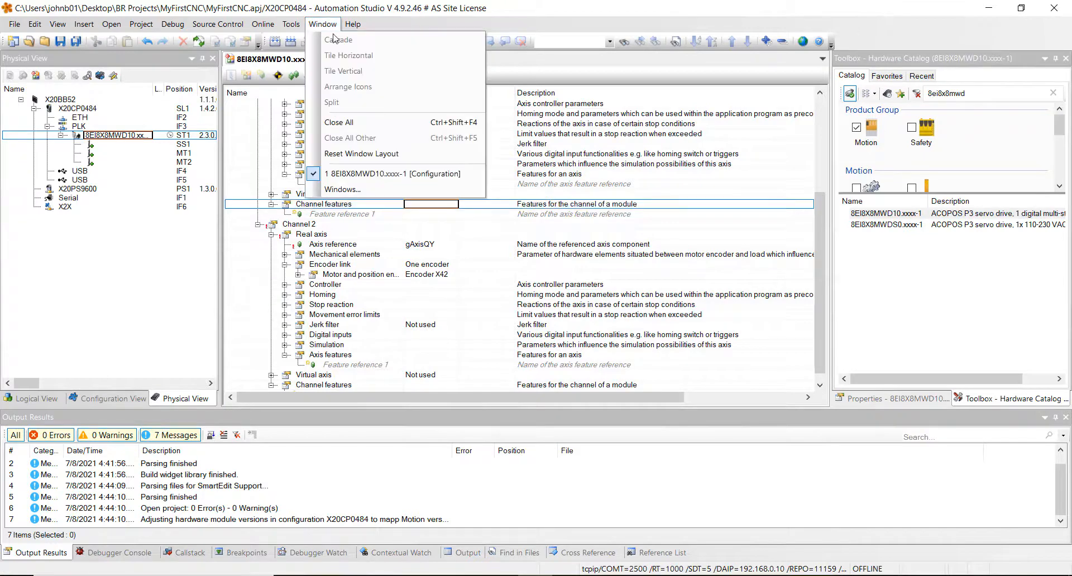
click(360, 120)
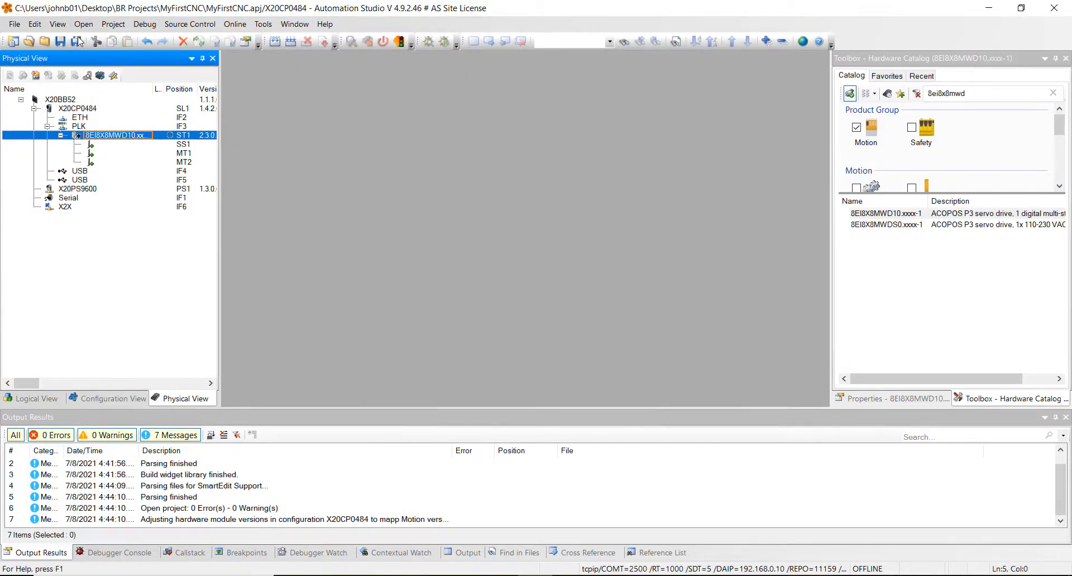